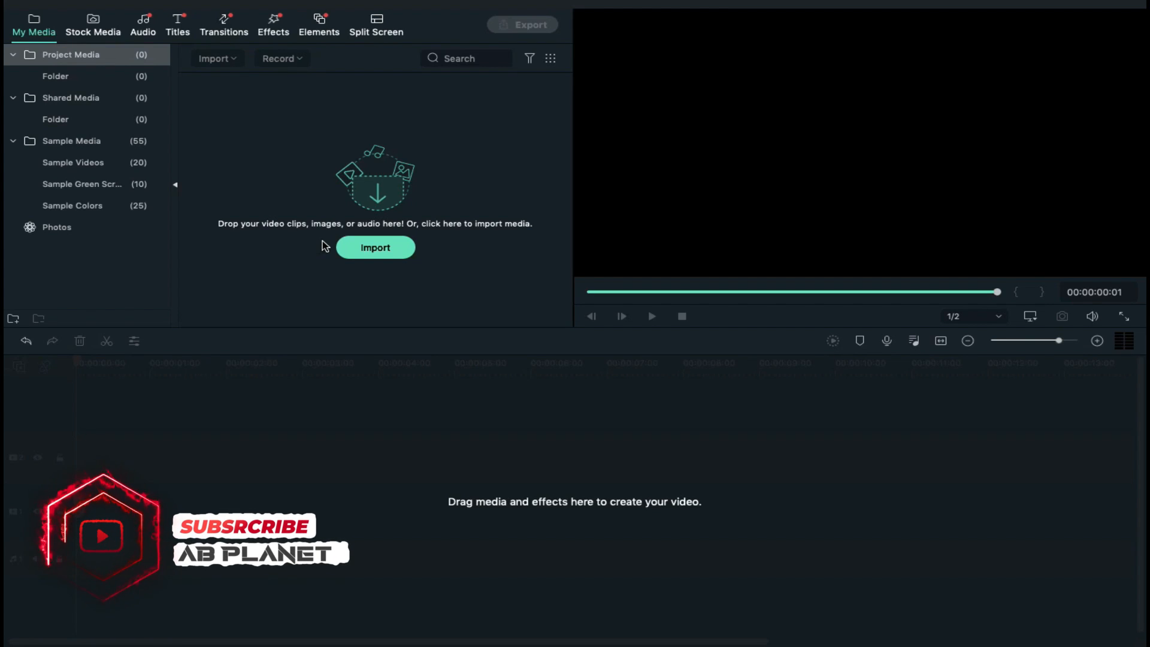
Import the BG, Blur Vignette, Flare, Map Final and Particles clips from the Intro files folder into the project media.
click(350, 248)
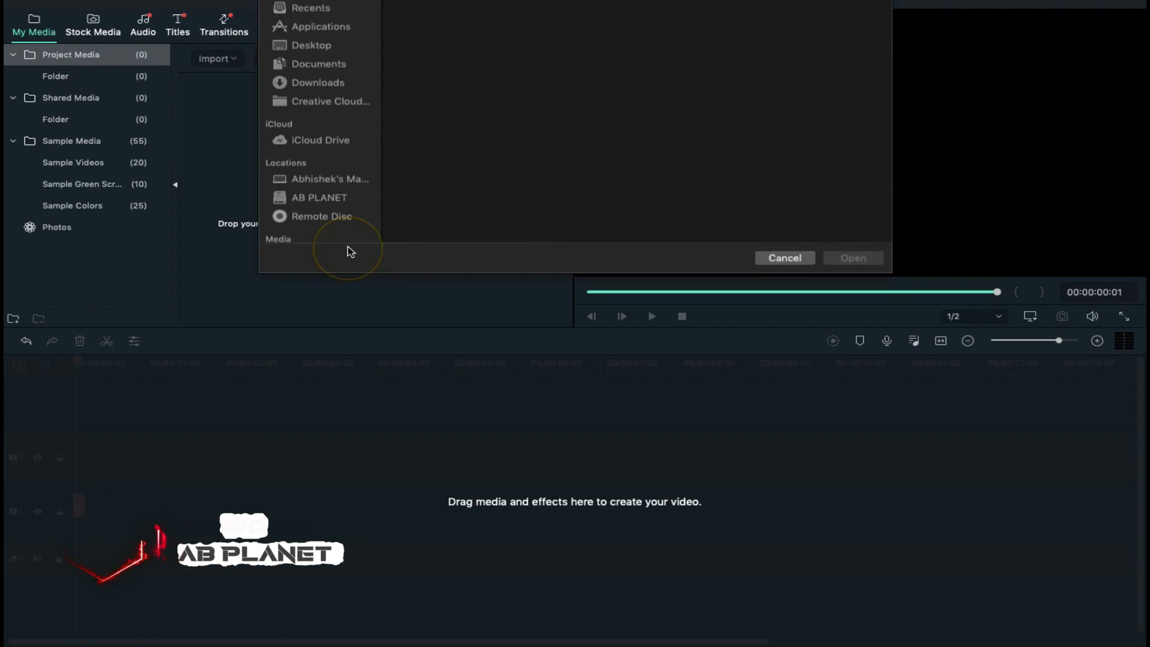
drag(411, 77, 880, 70)
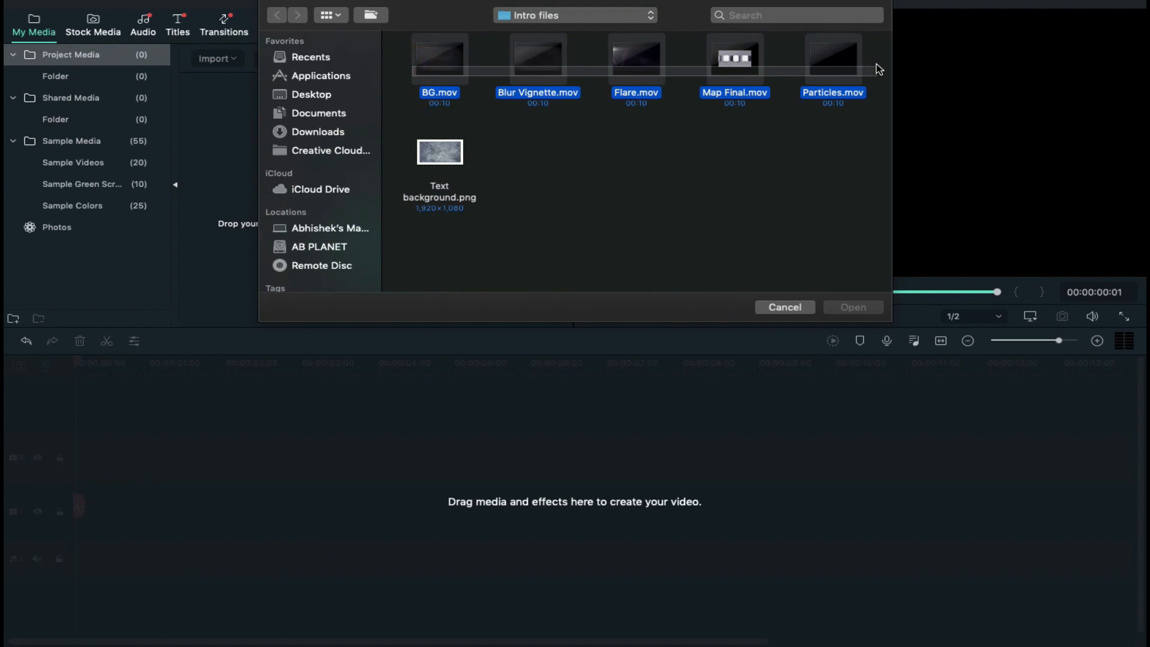
click(852, 306)
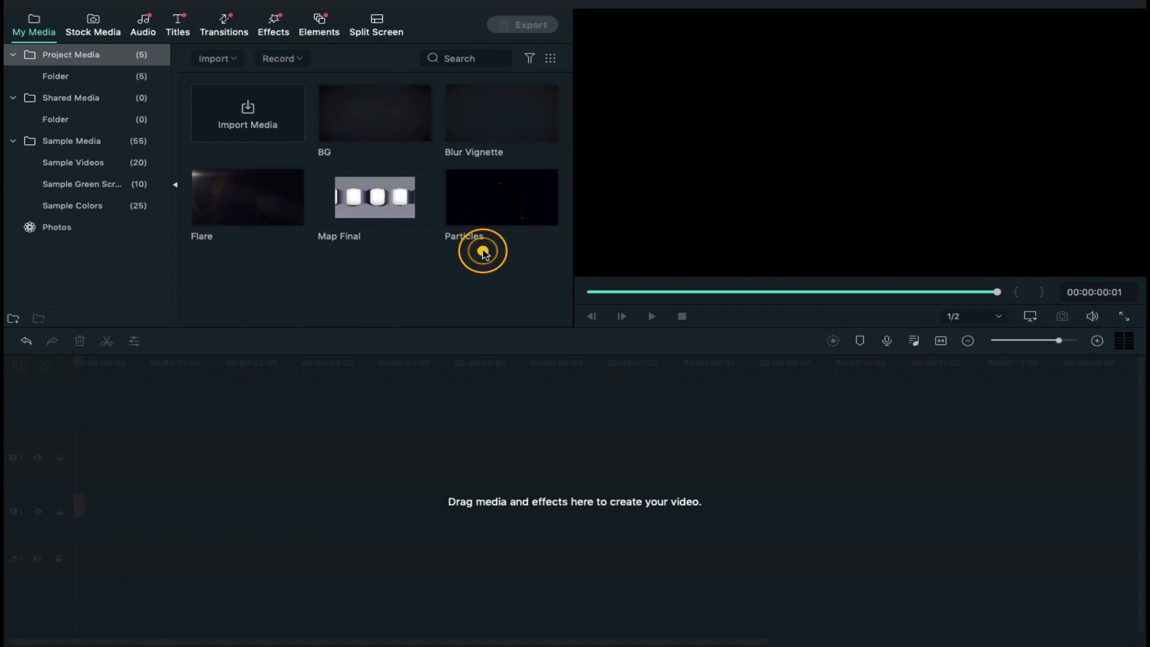
Add the Default Title to track 1 at the timeline start and open it in the advanced title editor.
click(179, 31)
drag(234, 130, 82, 504)
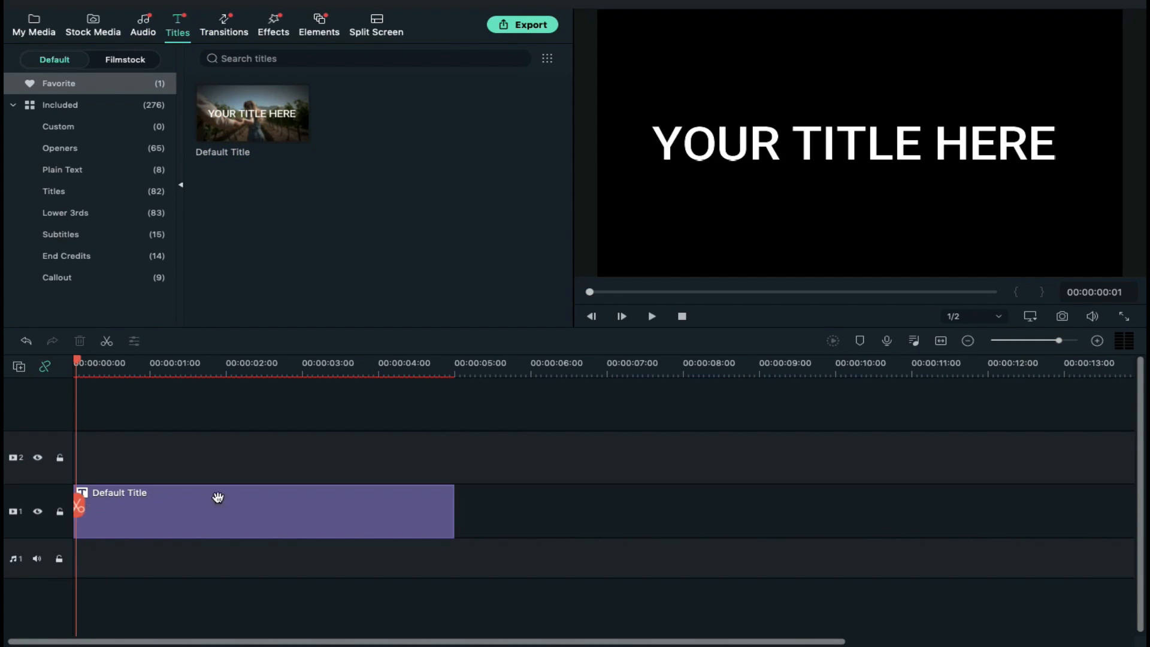
click(253, 506)
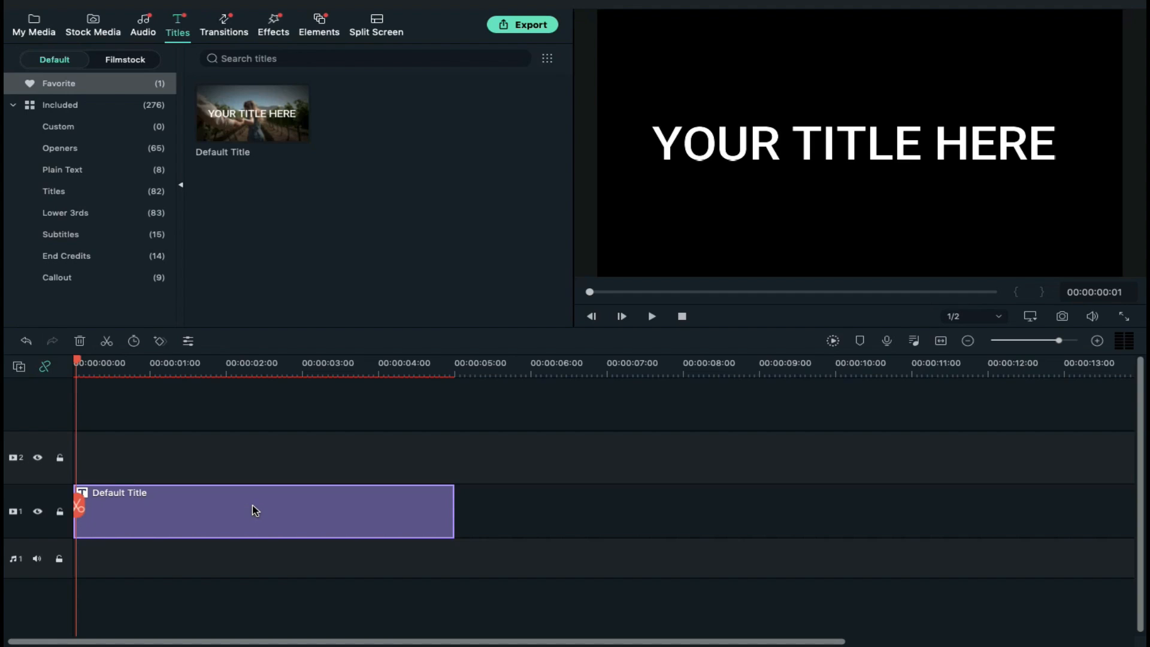
double_click(253, 509)
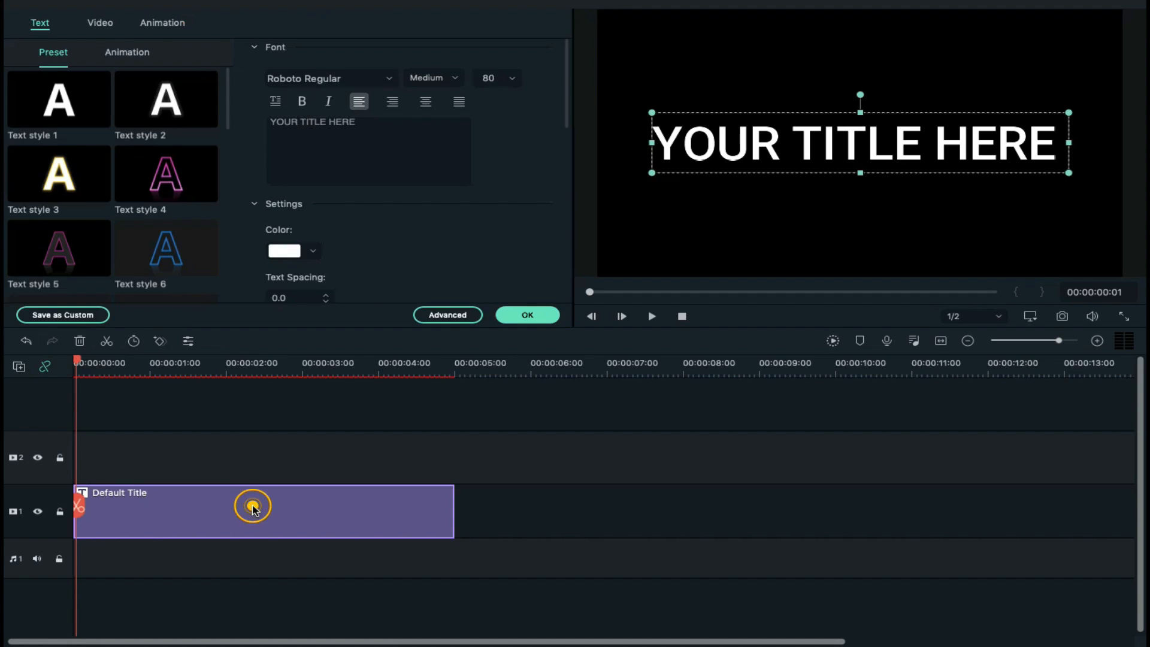
click(446, 315)
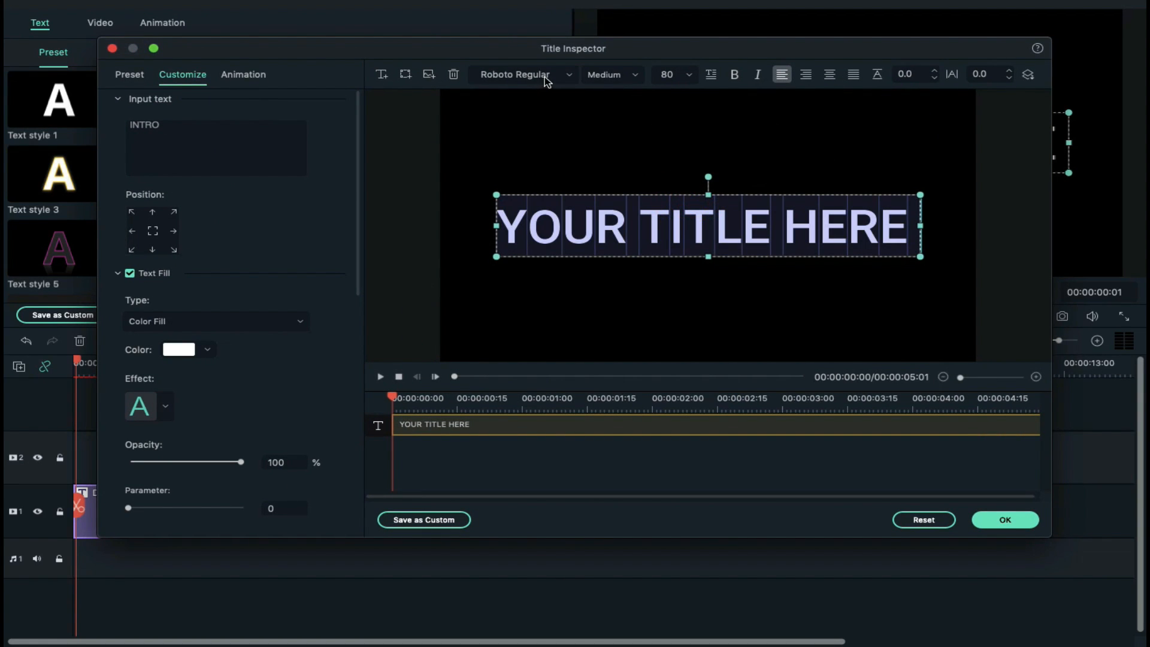
Set the title font to Bad Boys and replace the placeholder text with "Cinematic".
key(Return)
click(672, 221)
key(super+a)
text(Cinematic)
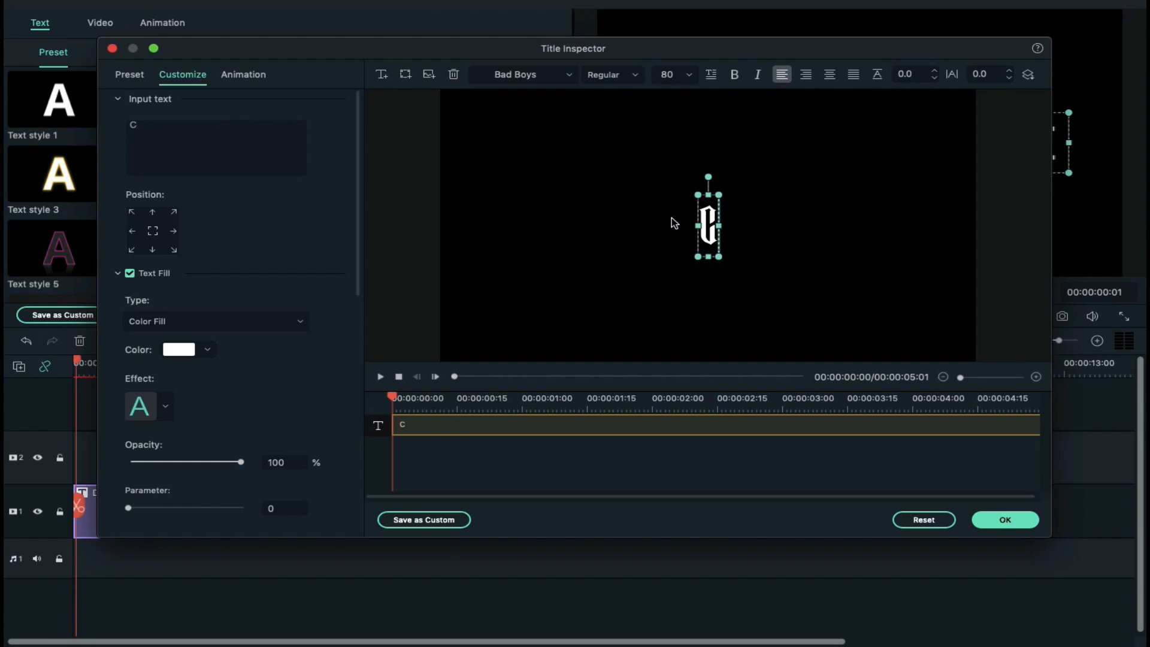
Give the Cinematic text a letter spacing of 10 and a font size of 100, and move it just above the frame's centre.
click(1009, 70)
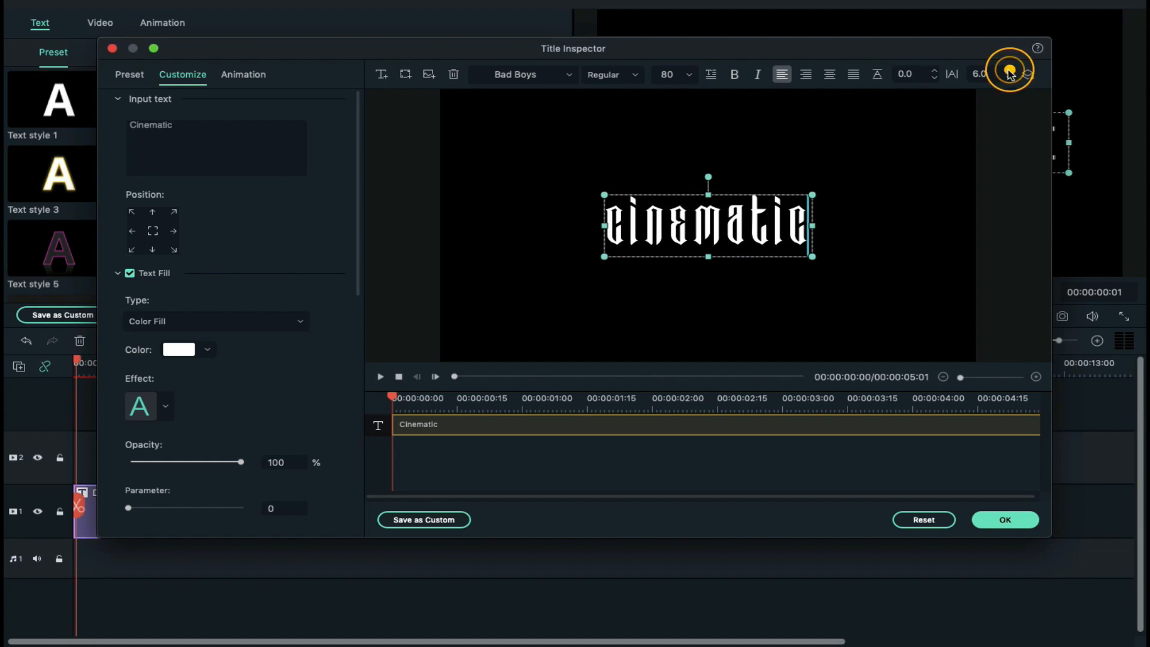
click(680, 72)
text(100)
key(Return)
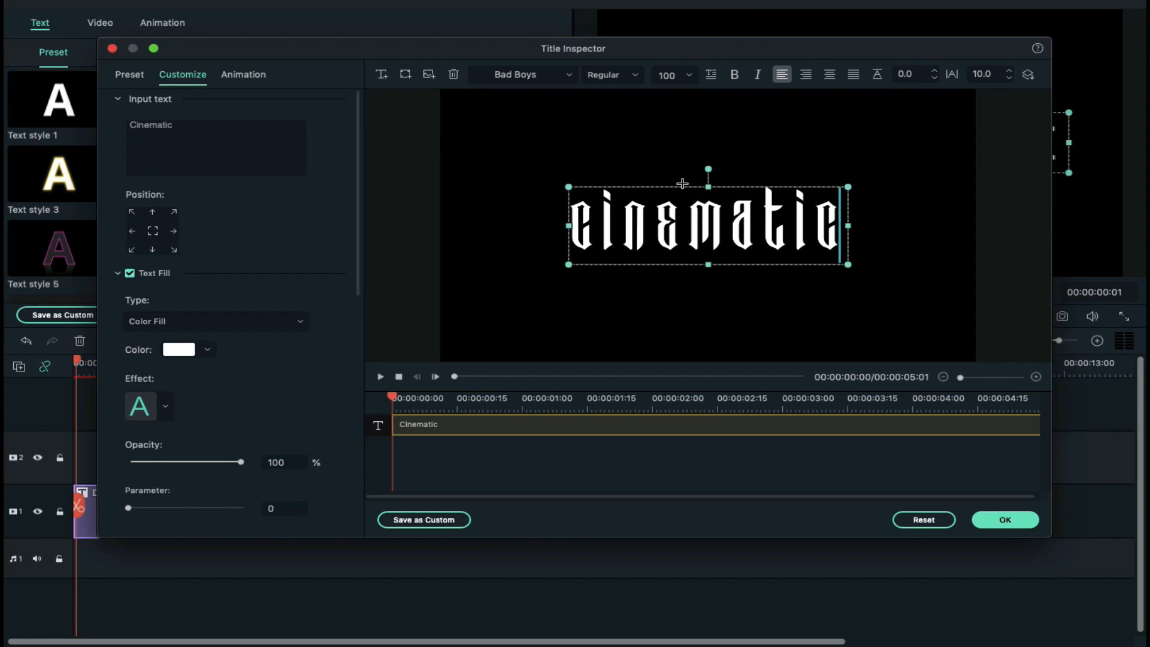
drag(682, 183, 686, 149)
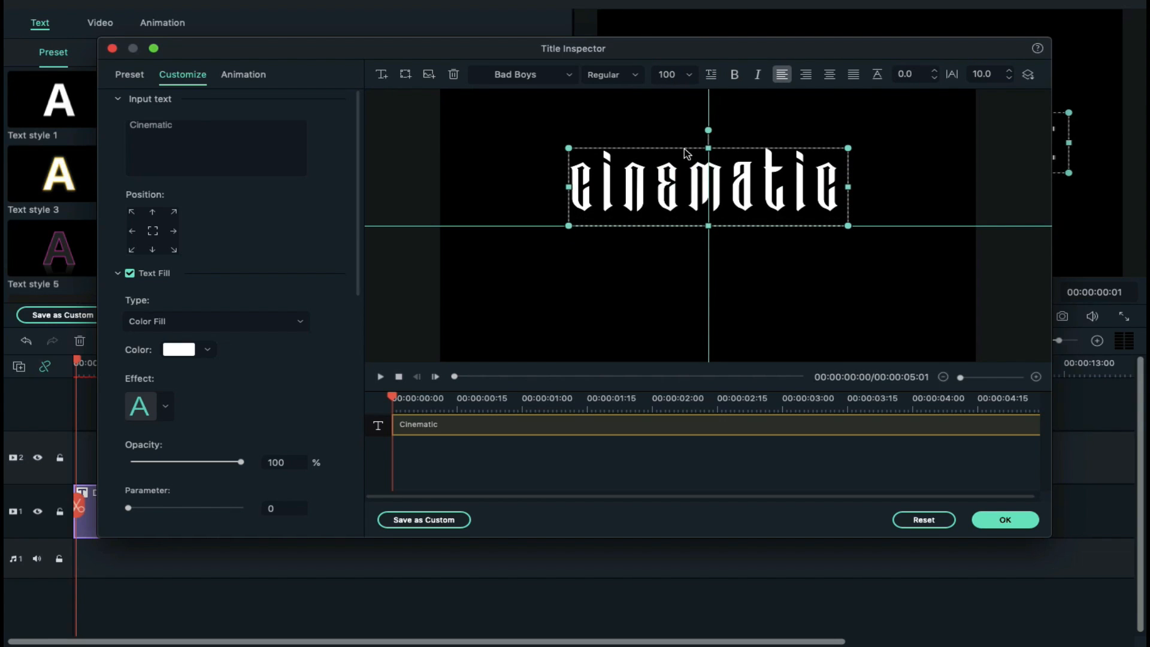
Add a second text reading "intro" to the title and set its font to Bad Boys.
click(381, 75)
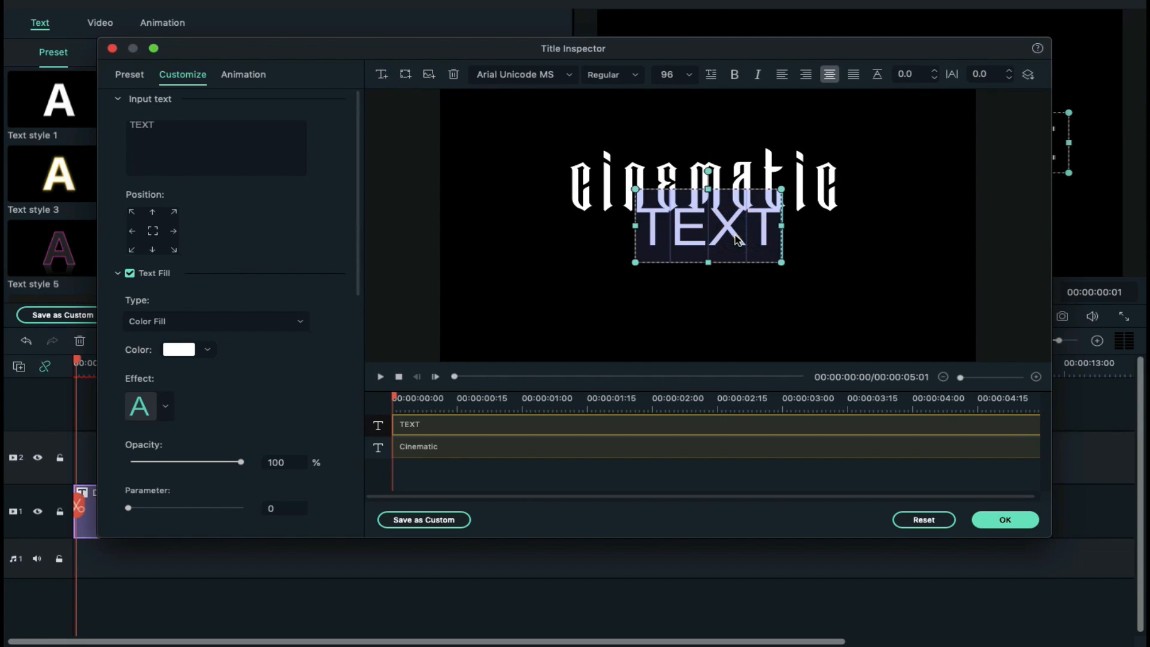
text(intro)
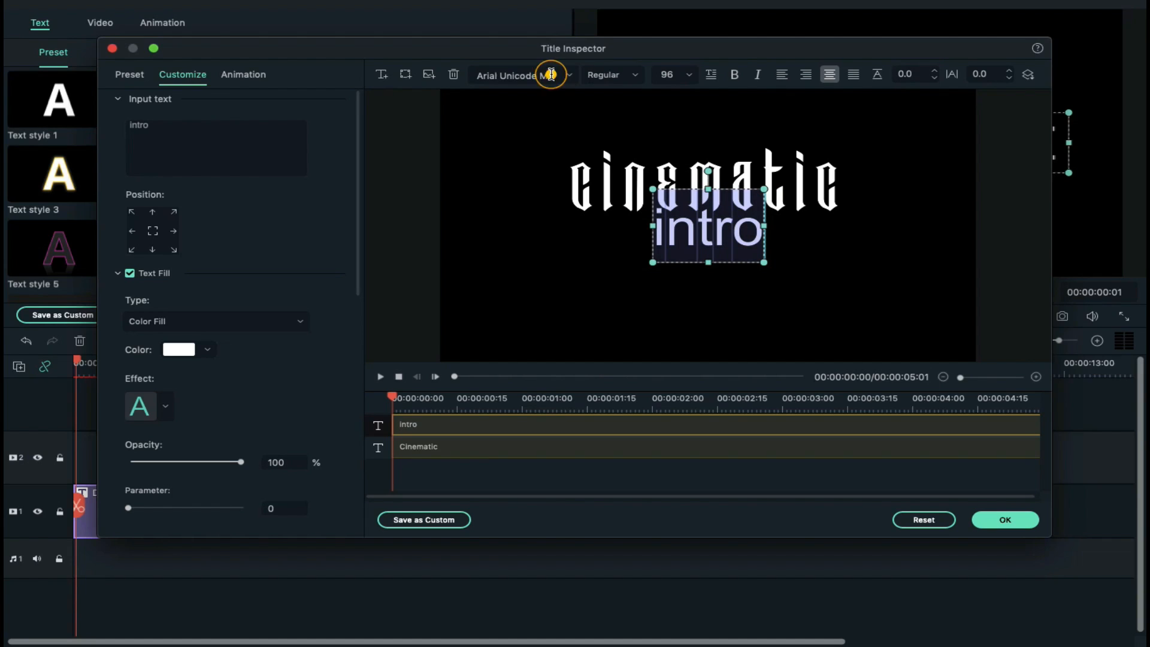
click(551, 74)
text(Bad)
key(Return)
Set the intro text's letter spacing to 5 and shrink it to fit centred directly beneath the Cinematic text.
double_click(705, 204)
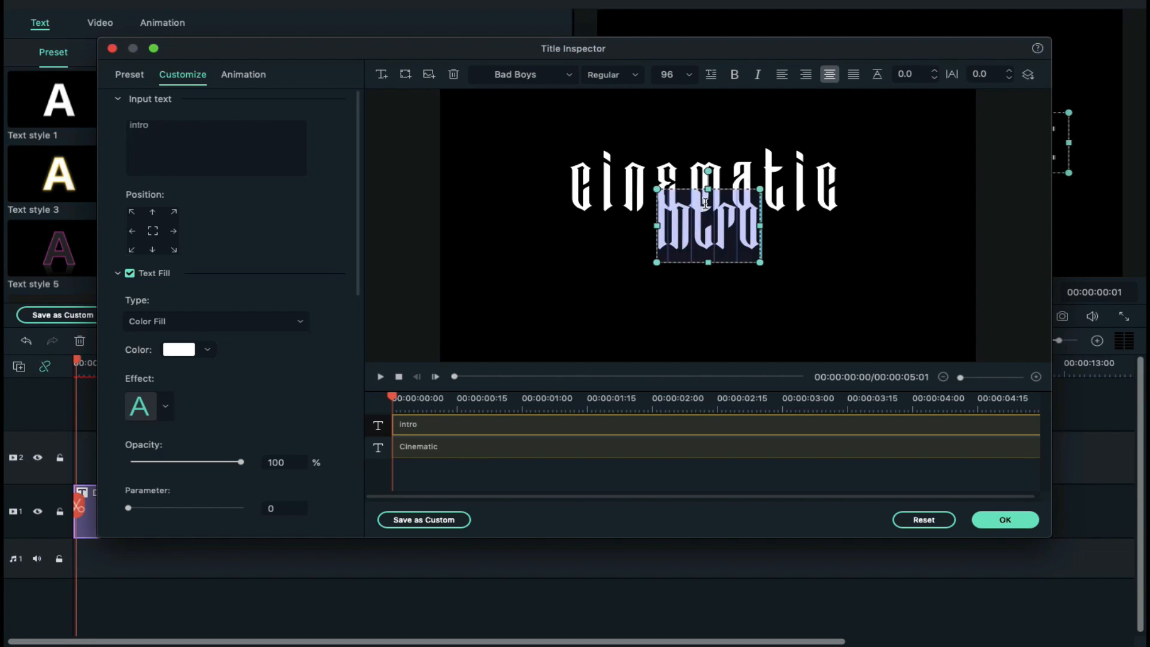
click(1009, 70)
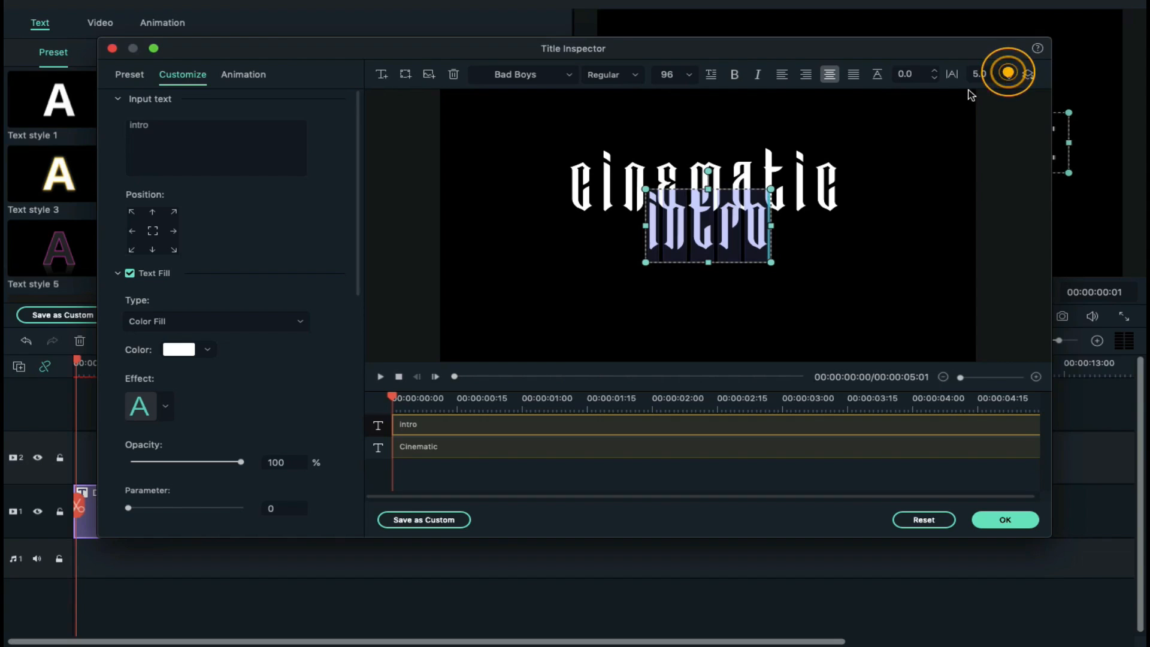
drag(734, 231, 692, 213)
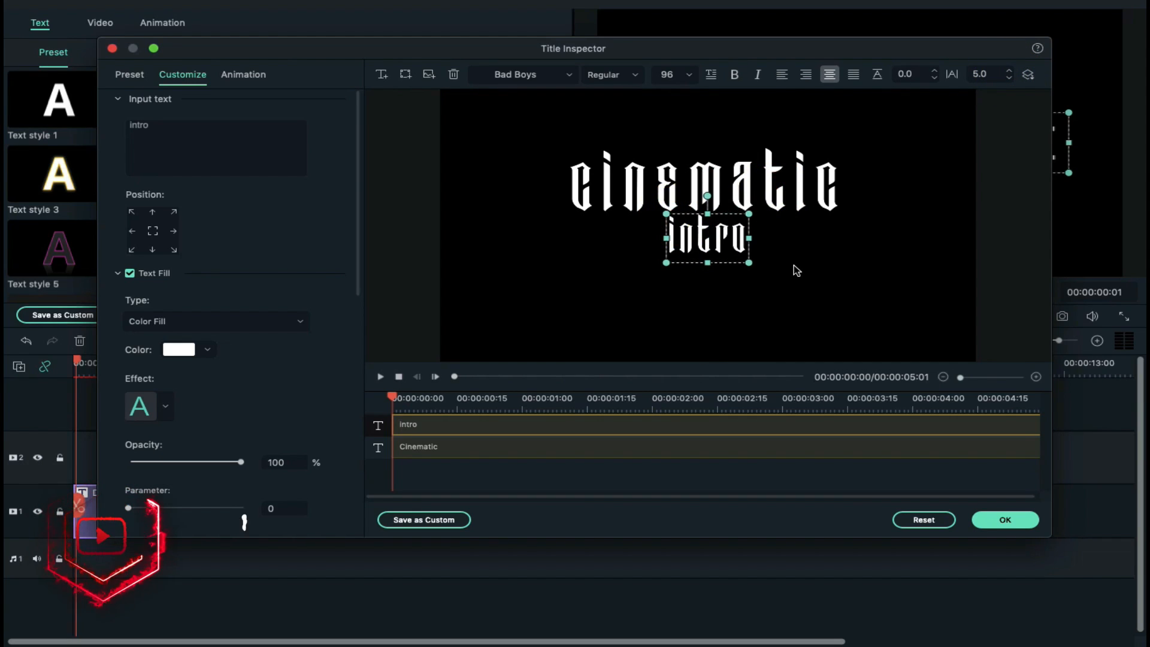
Change the intro text's fill type to Image Fill and use Text background.png as the fill image.
click(269, 321)
click(254, 344)
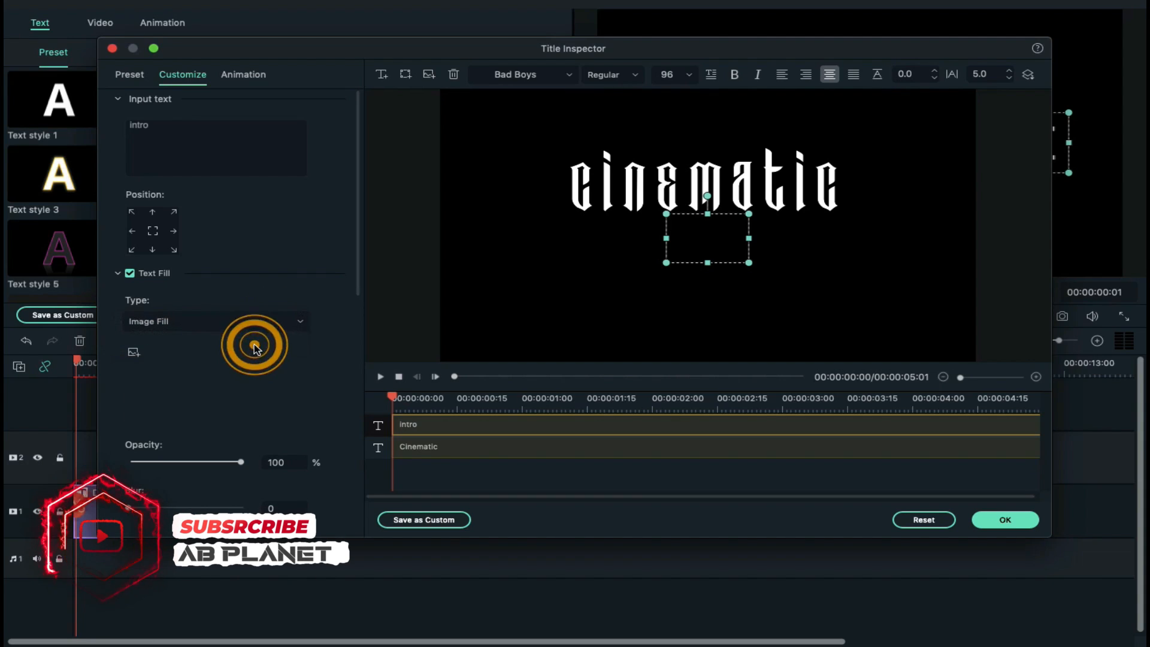
click(134, 352)
double_click(439, 204)
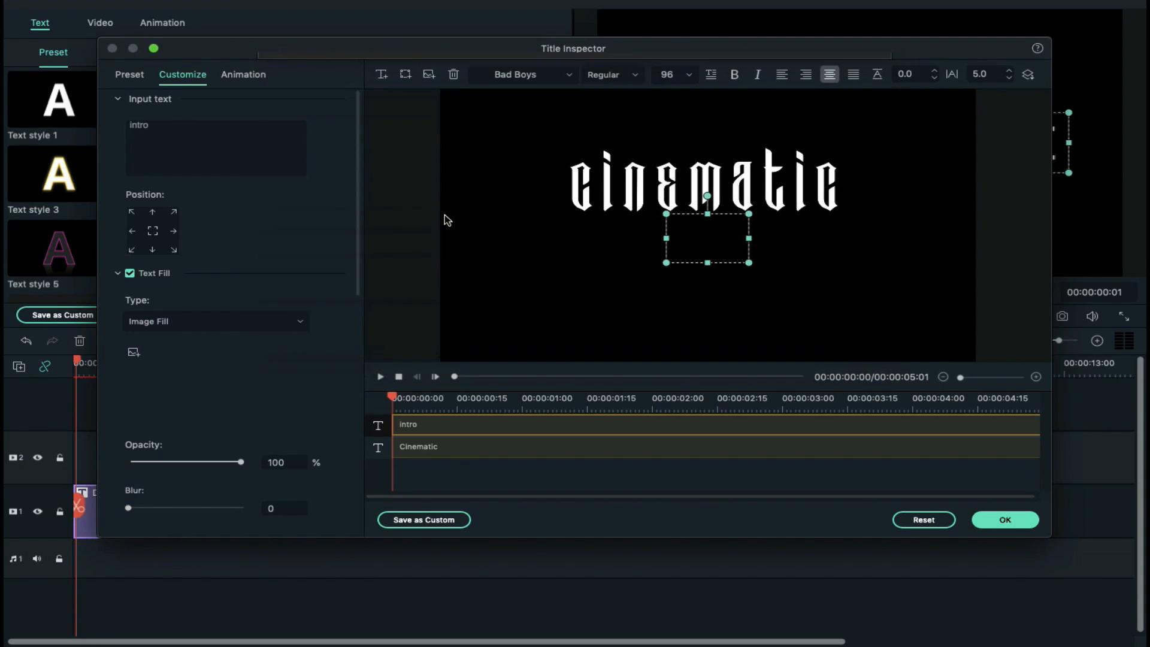
Apply an Image Fill with Text background.png to the Cinematic text and save the title changes.
click(476, 446)
click(209, 317)
click(177, 339)
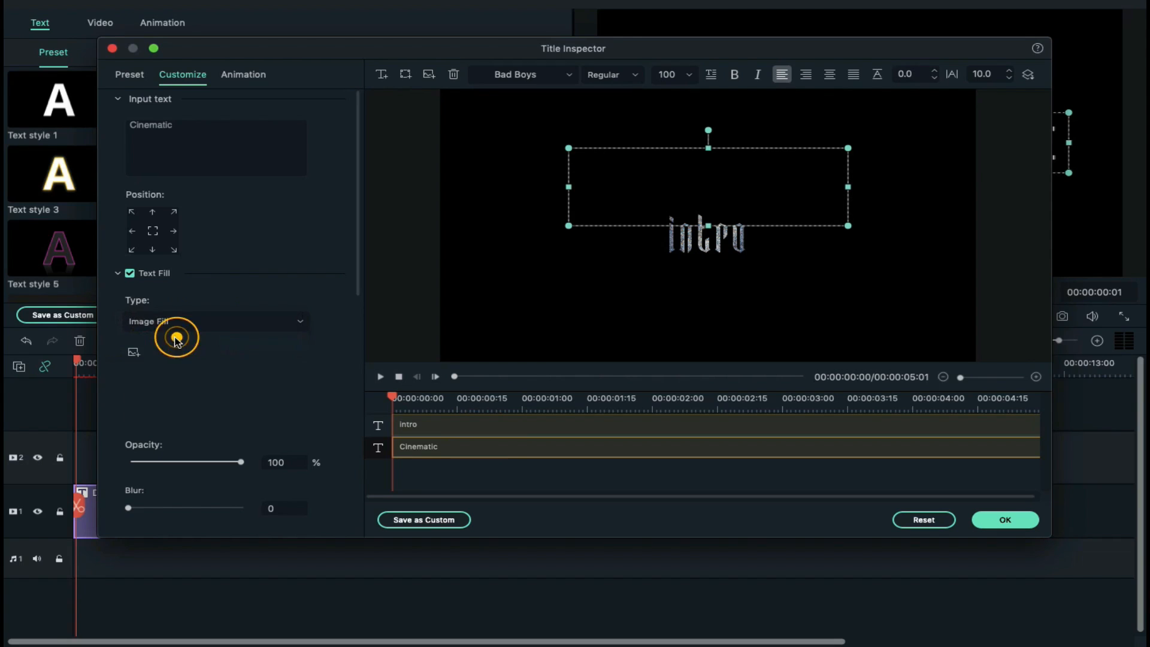
click(134, 352)
click(437, 206)
click(849, 359)
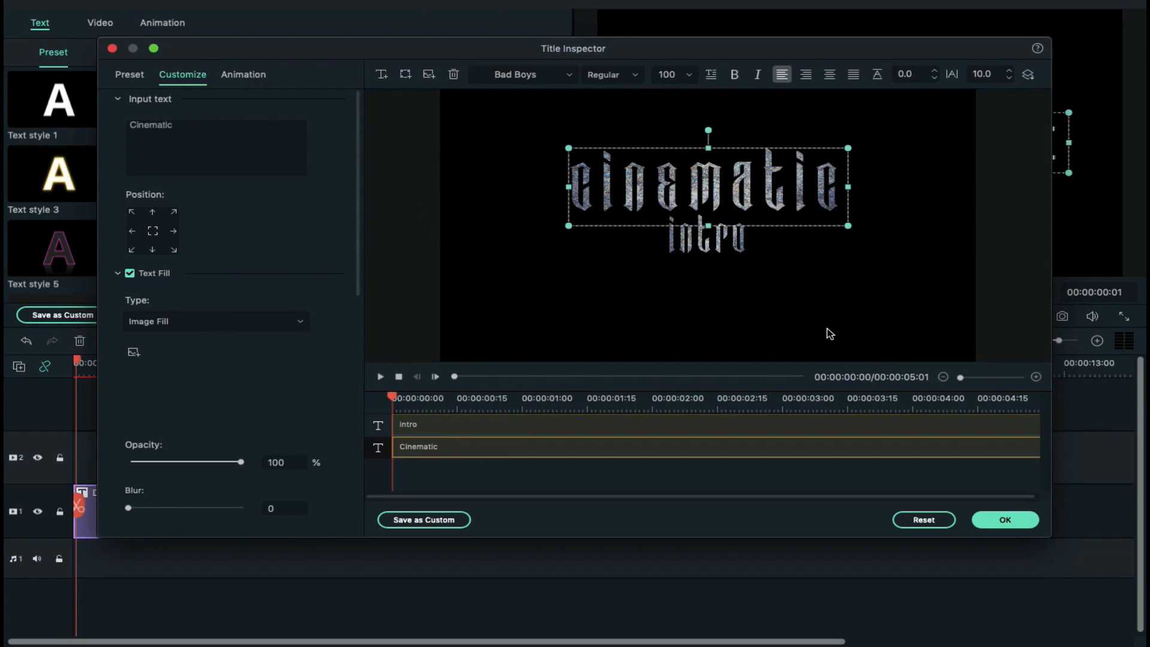
click(1000, 518)
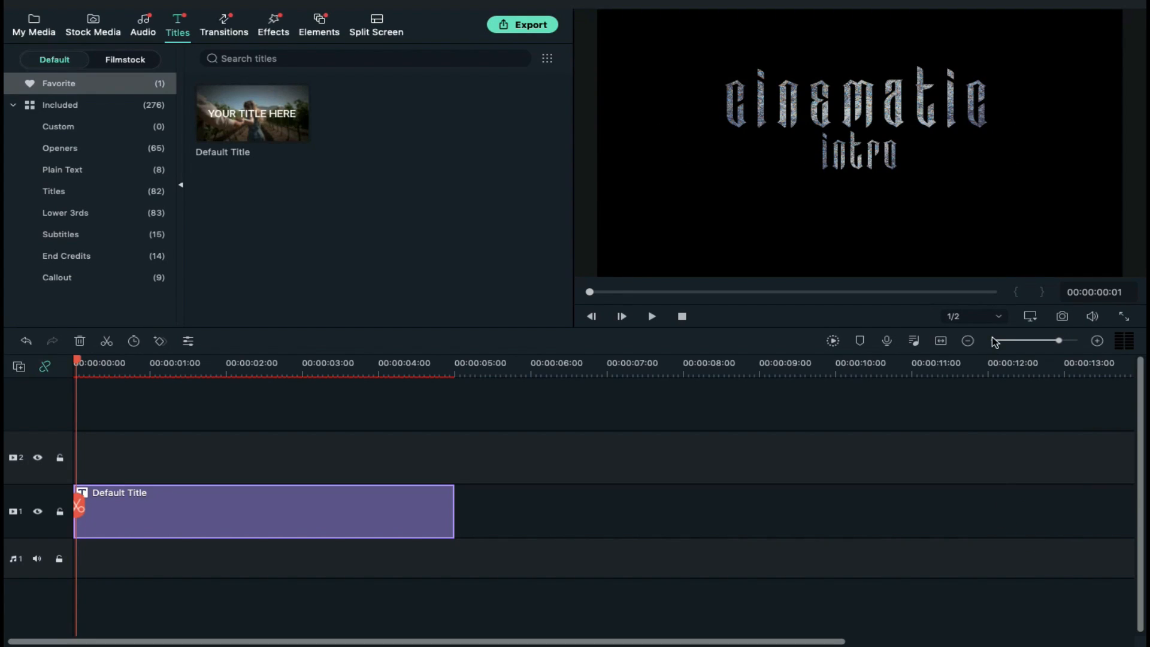
Take a snapshot of the finished title frame and delete the title clip from the timeline.
click(1061, 317)
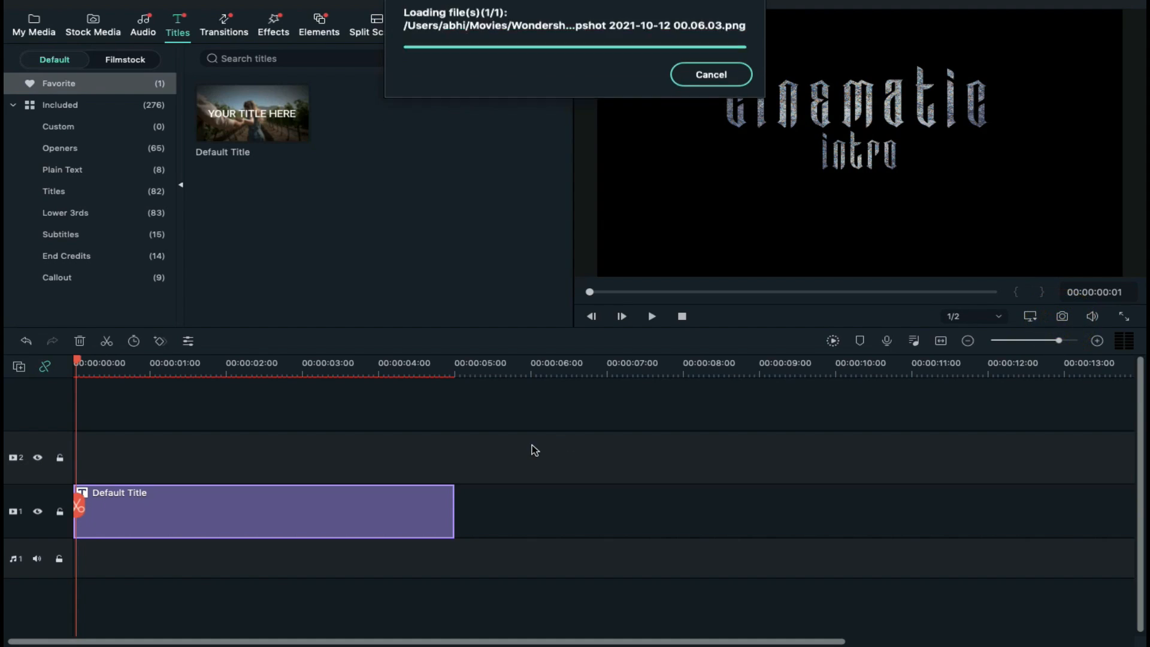
click(285, 493)
key(Delete)
Place the title snapshot image at the start of track 1 and set its scale to 70%.
click(34, 27)
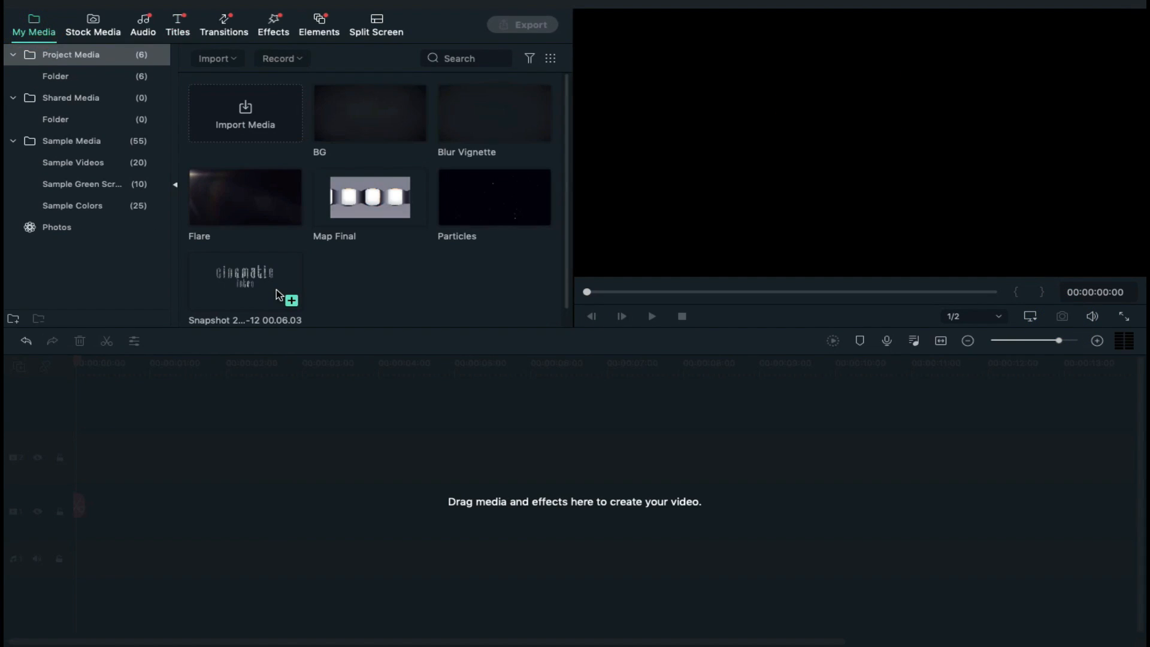
drag(242, 276, 82, 518)
double_click(224, 495)
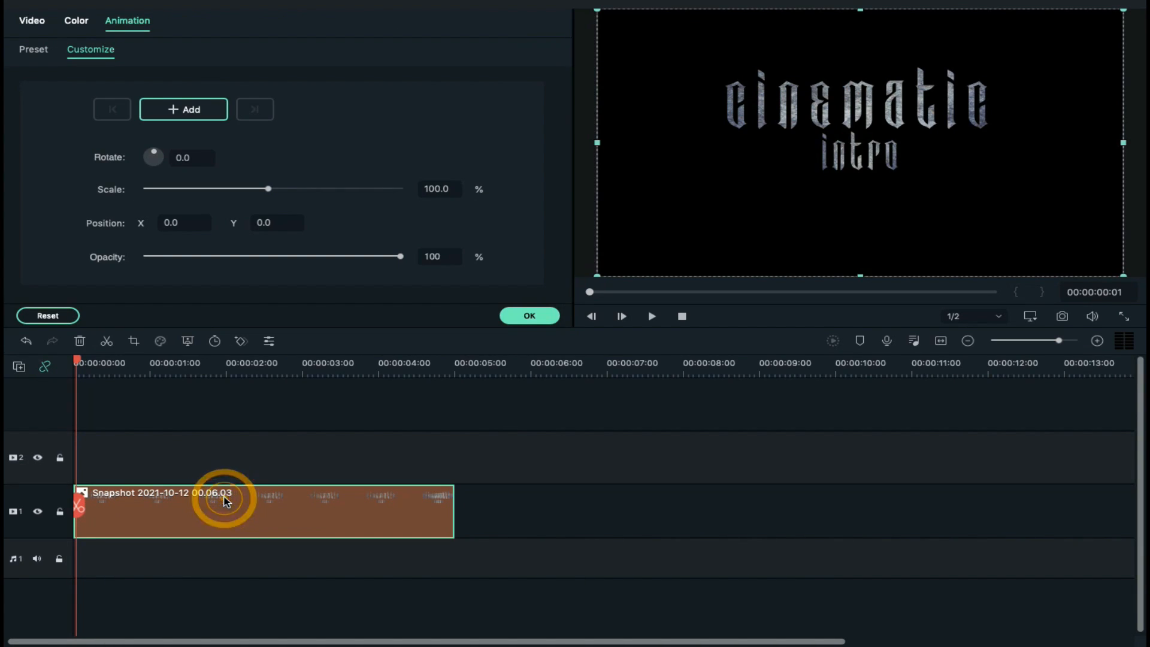
click(33, 21)
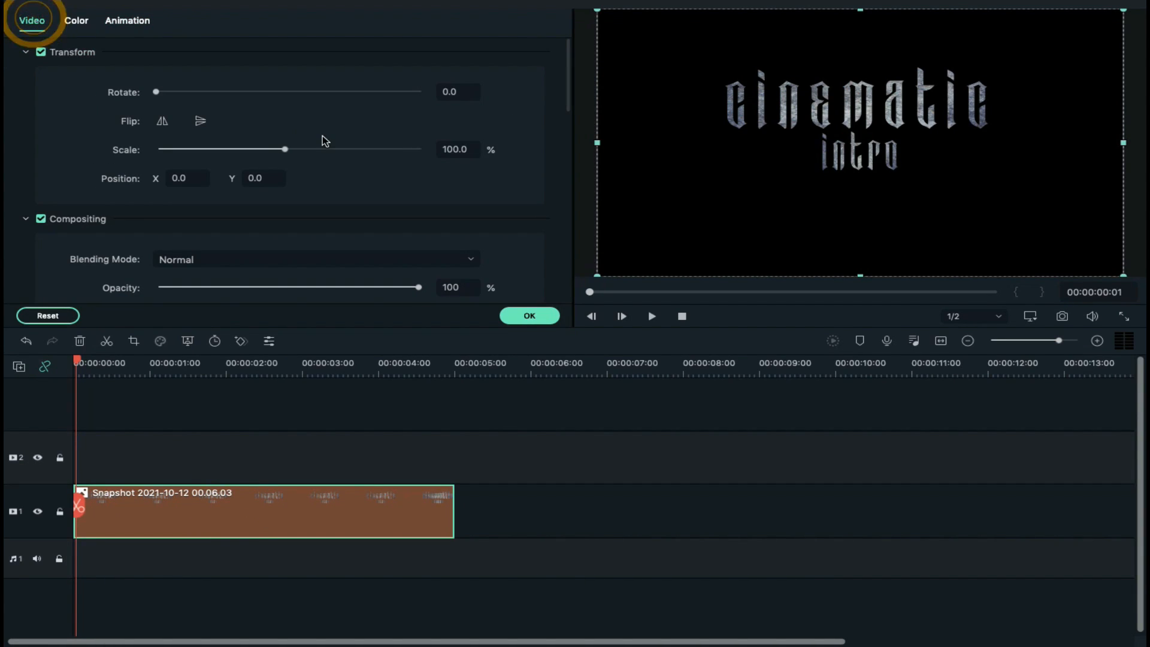
double_click(451, 150)
text(70)
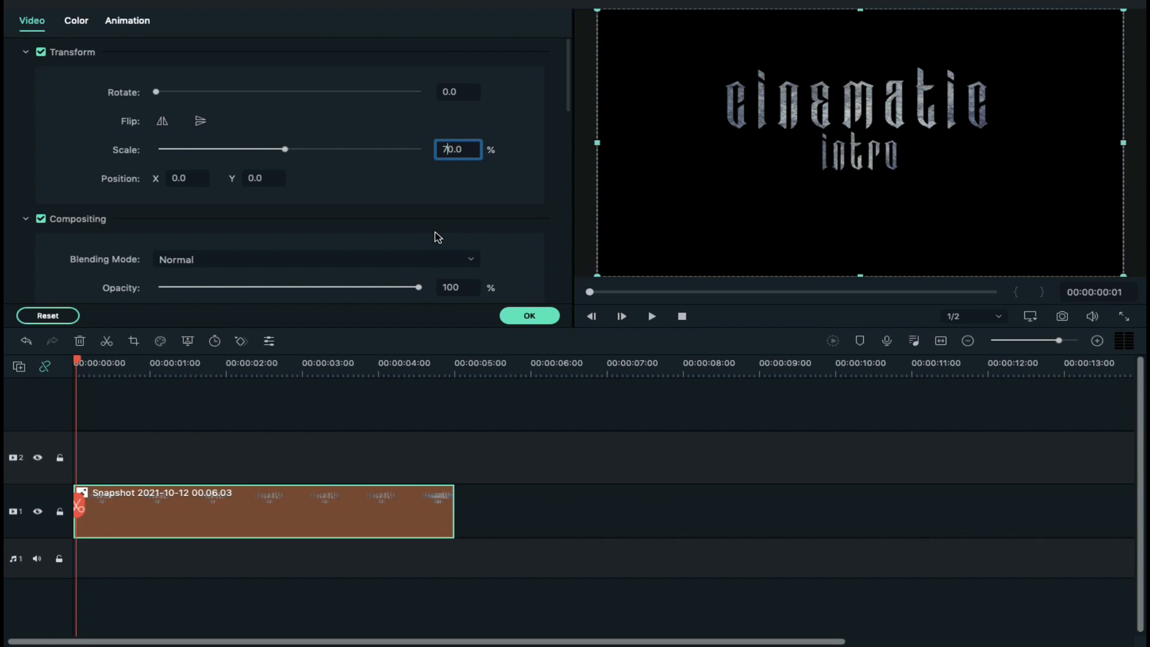
key(Return)
click(529, 316)
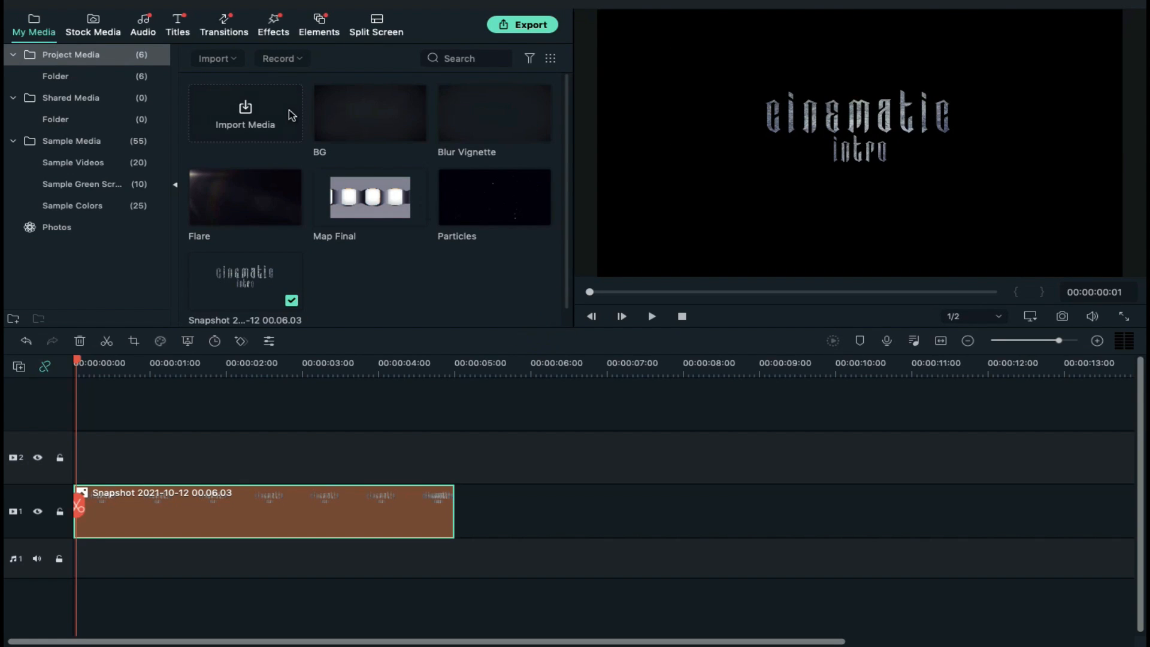
Search the effects for "sharp" and apply the sharpening effect to the snapshot clip on track 1.
click(272, 30)
click(294, 55)
text(sharp)
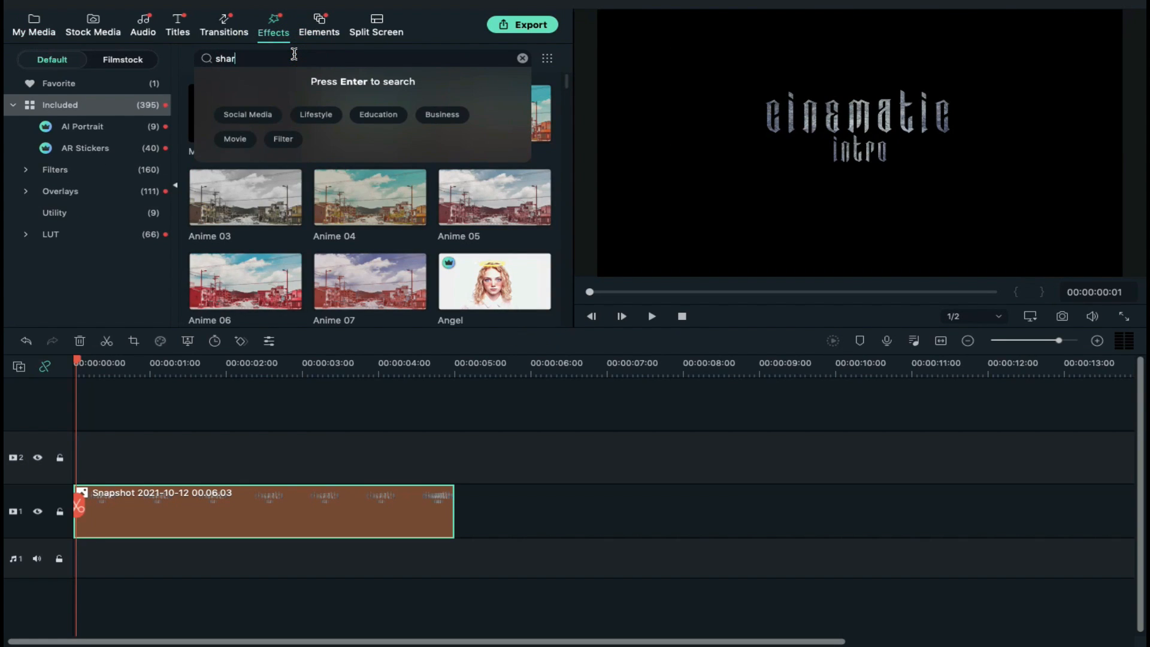
key(Return)
drag(523, 132, 240, 519)
Place the Map Final clip at the start of track 2 and make both it and the snapshot clip end at 7 seconds.
click(53, 40)
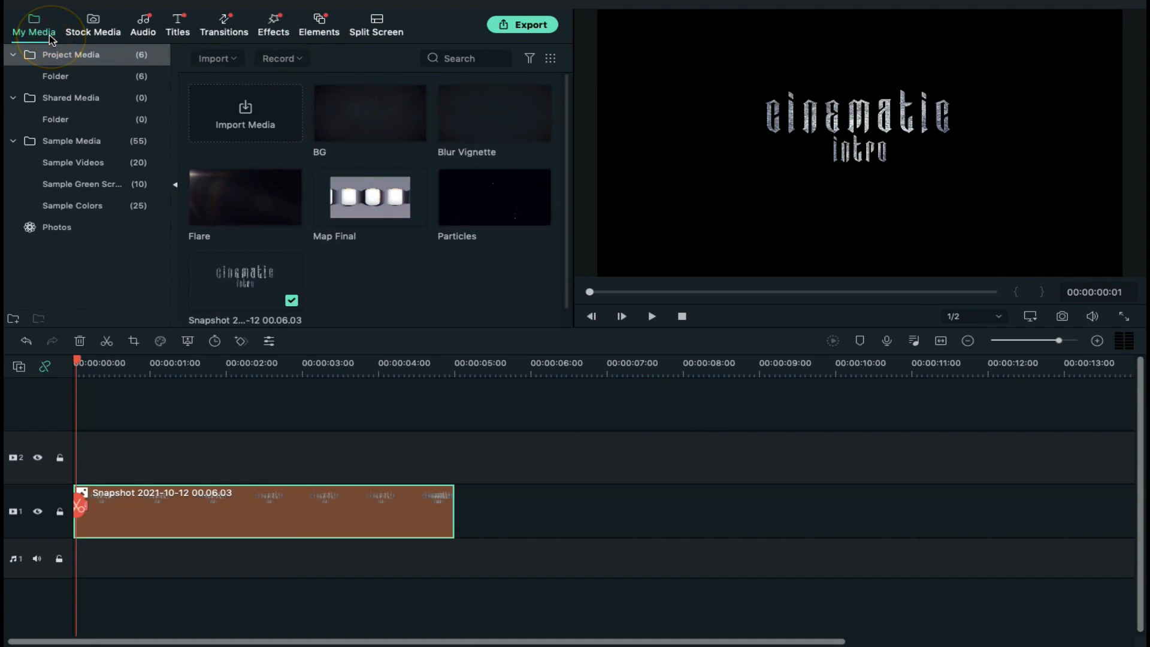
drag(358, 191, 81, 450)
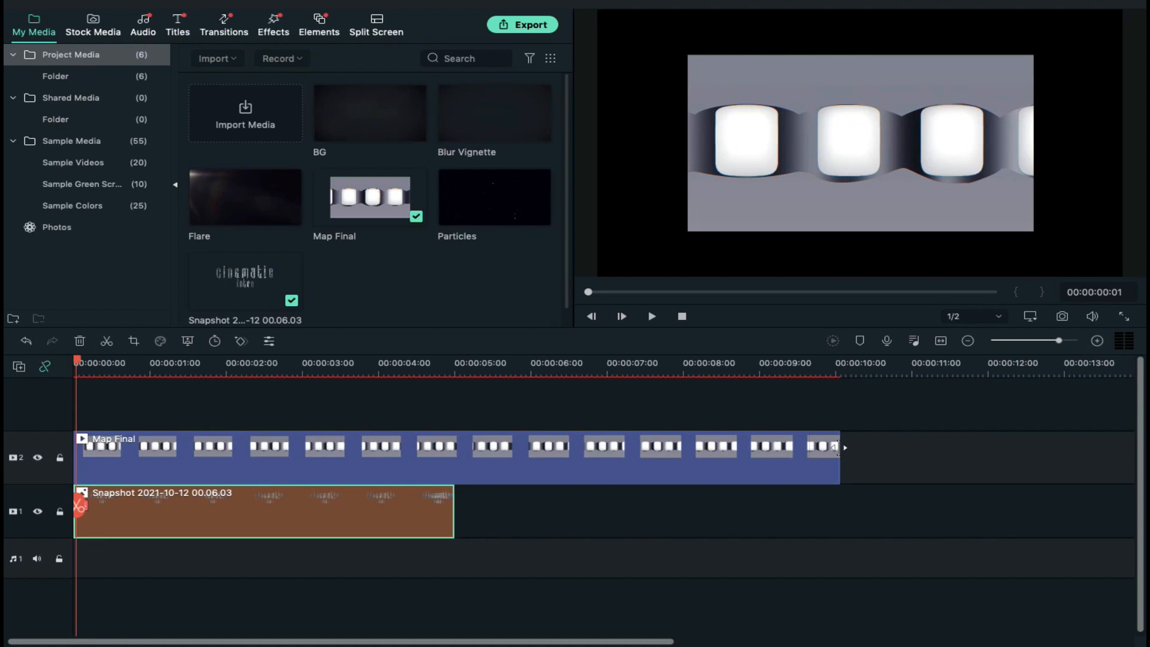
drag(838, 447, 606, 457)
drag(452, 502, 605, 505)
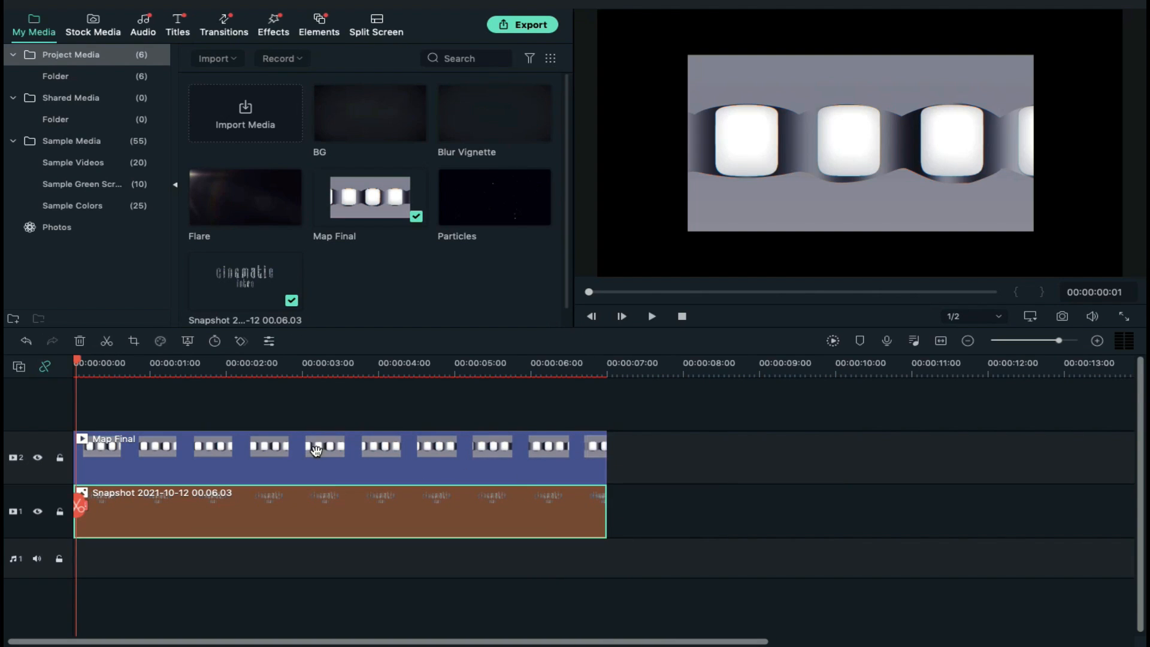
Set the blending mode of the Map Final clip on track 2 to Overlay.
click(317, 451)
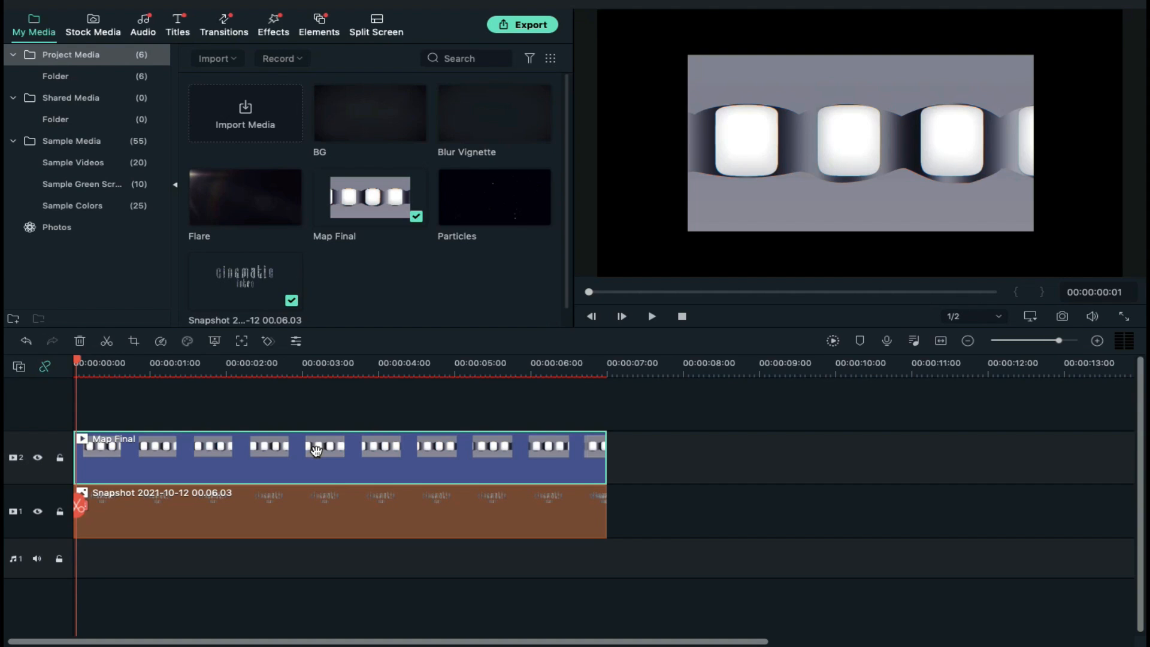
double_click(316, 450)
click(248, 263)
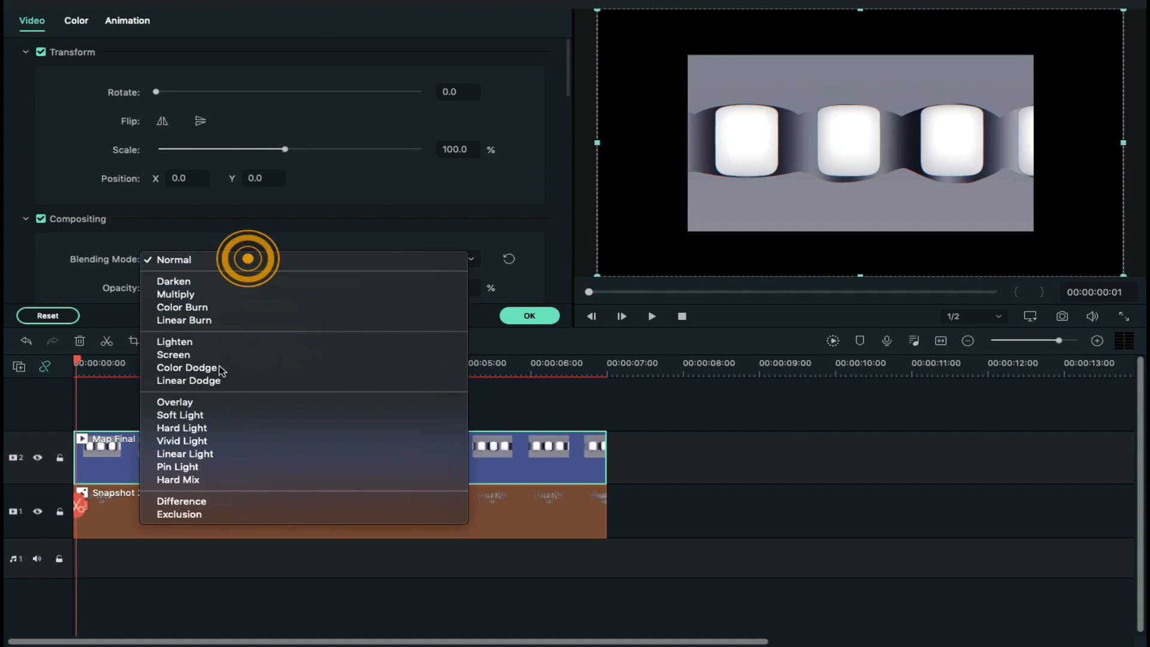
click(229, 404)
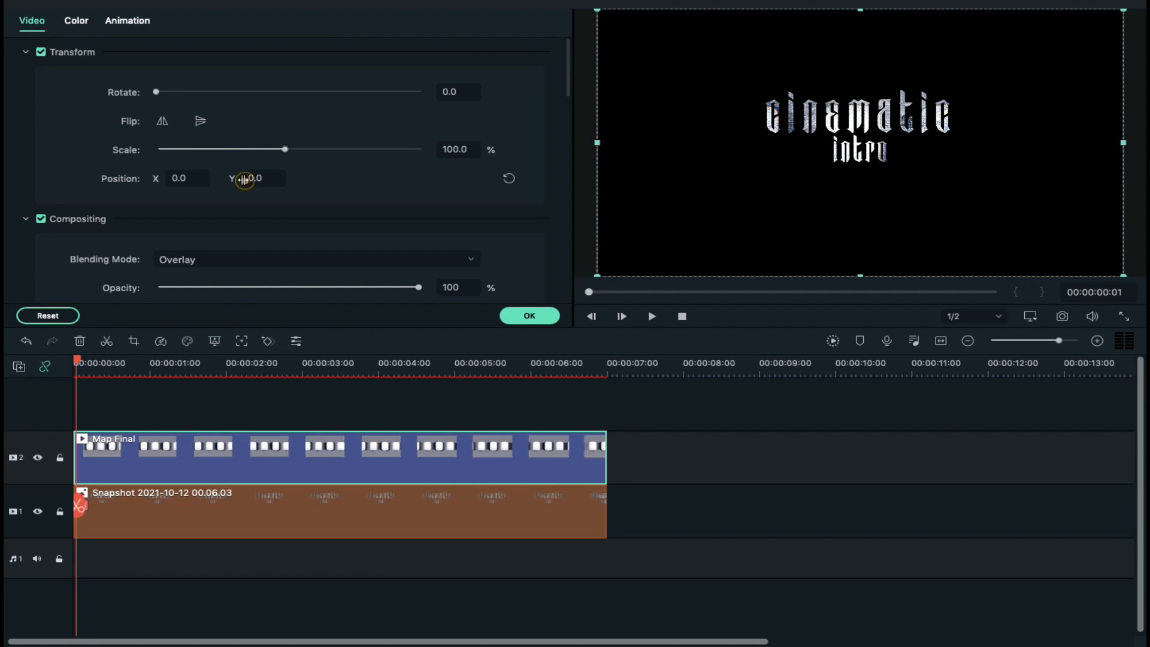
Add an animation keyframe with 80% scale at the start of the Map Final clip on track 2.
drag(243, 180, 294, 178)
click(128, 20)
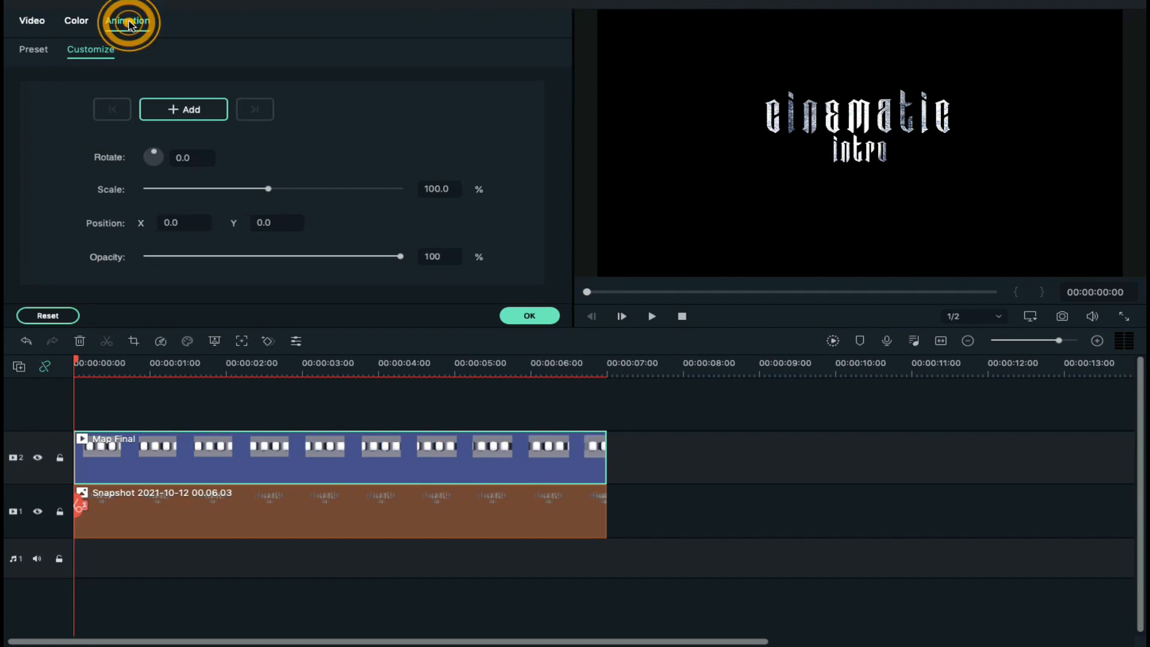
click(436, 188)
key(Return)
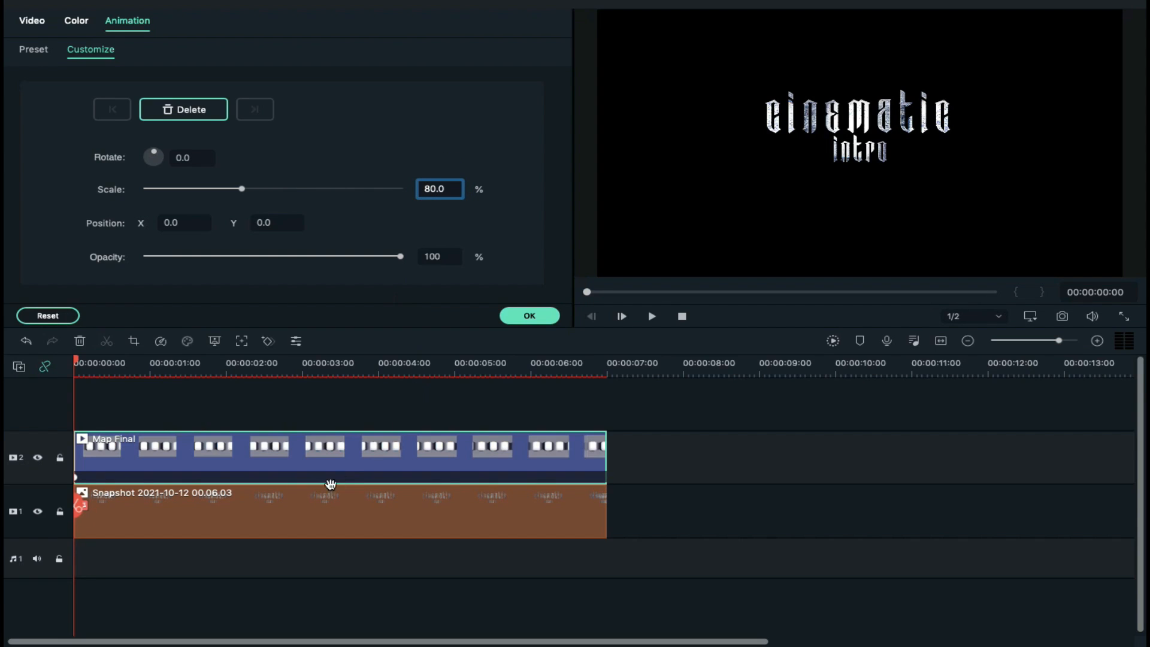
Add an animation keyframe with 80% scale at the start of the snapshot clip on track 1.
click(324, 492)
click(435, 188)
key(BackSpace)
key(BackSpace)
text(8)
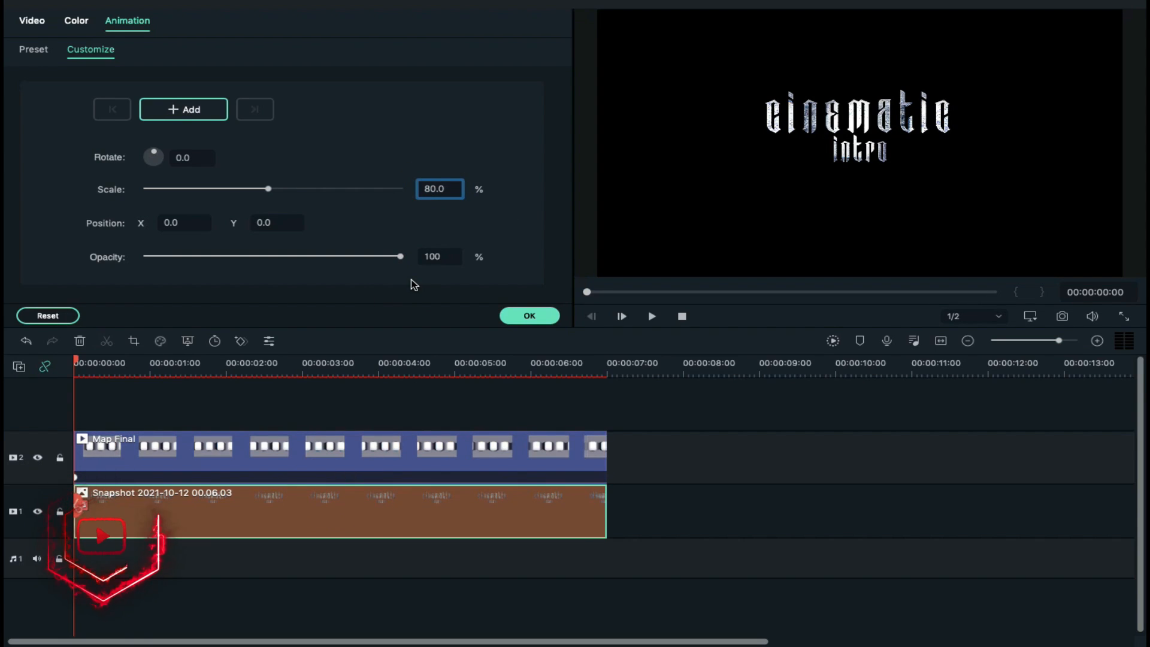
key(Return)
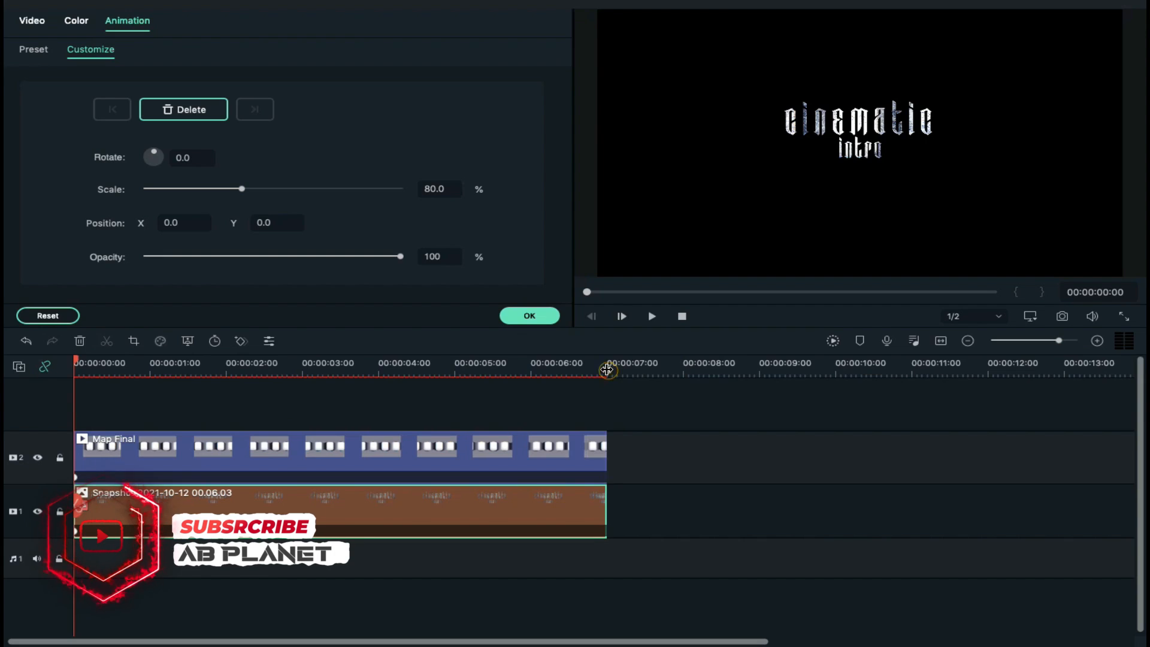
At 7 seconds, add 100% scale keyframes to the snapshot clip and the Map Final clip.
click(607, 369)
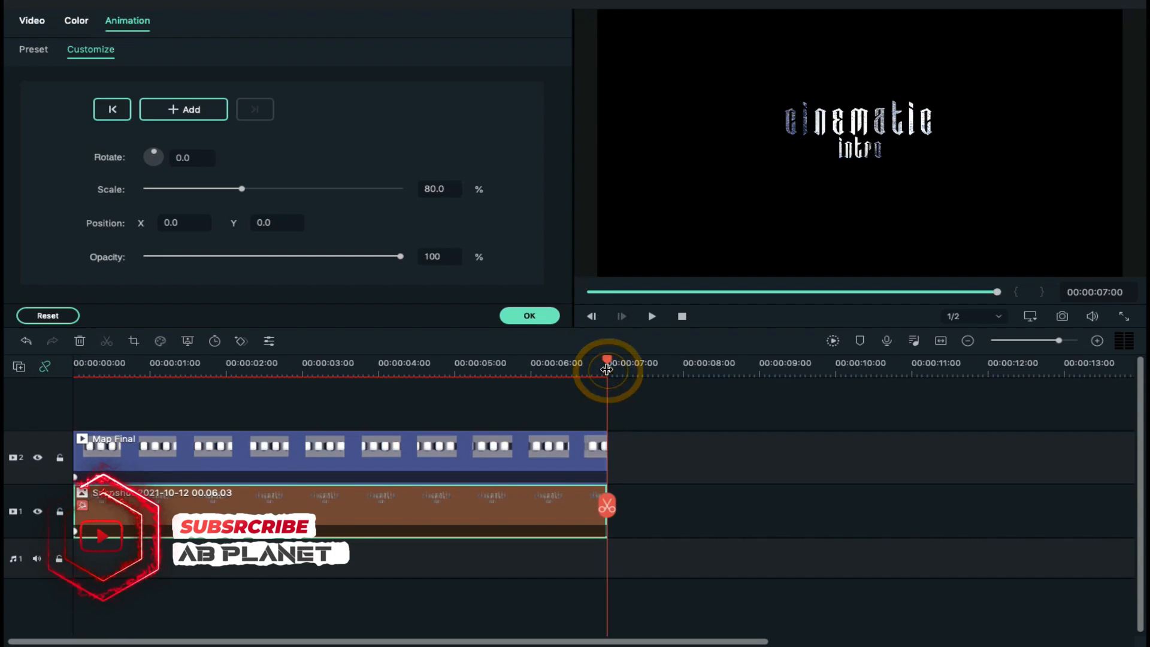
click(429, 188)
key(BackSpace)
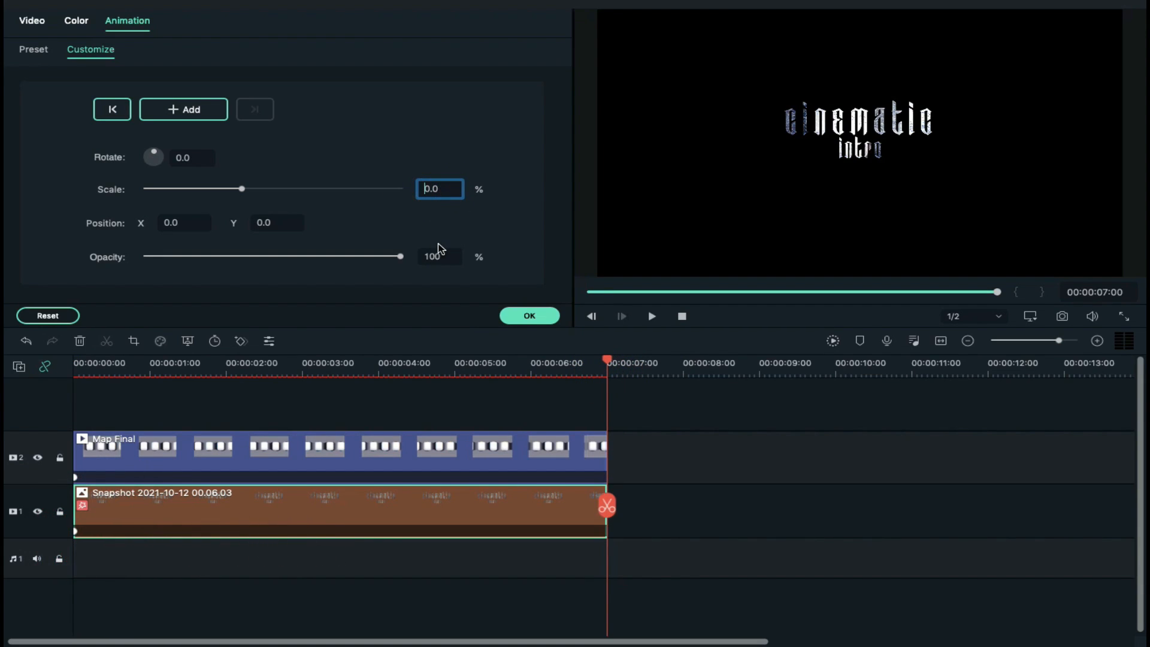
text(10)
key(Return)
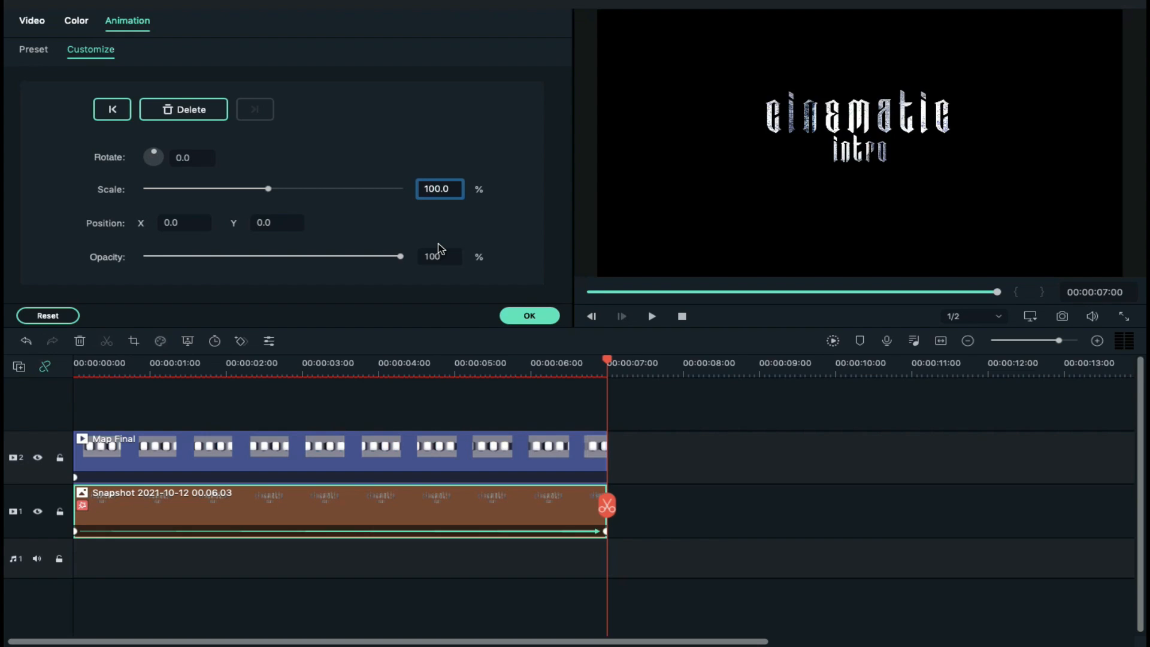
click(577, 449)
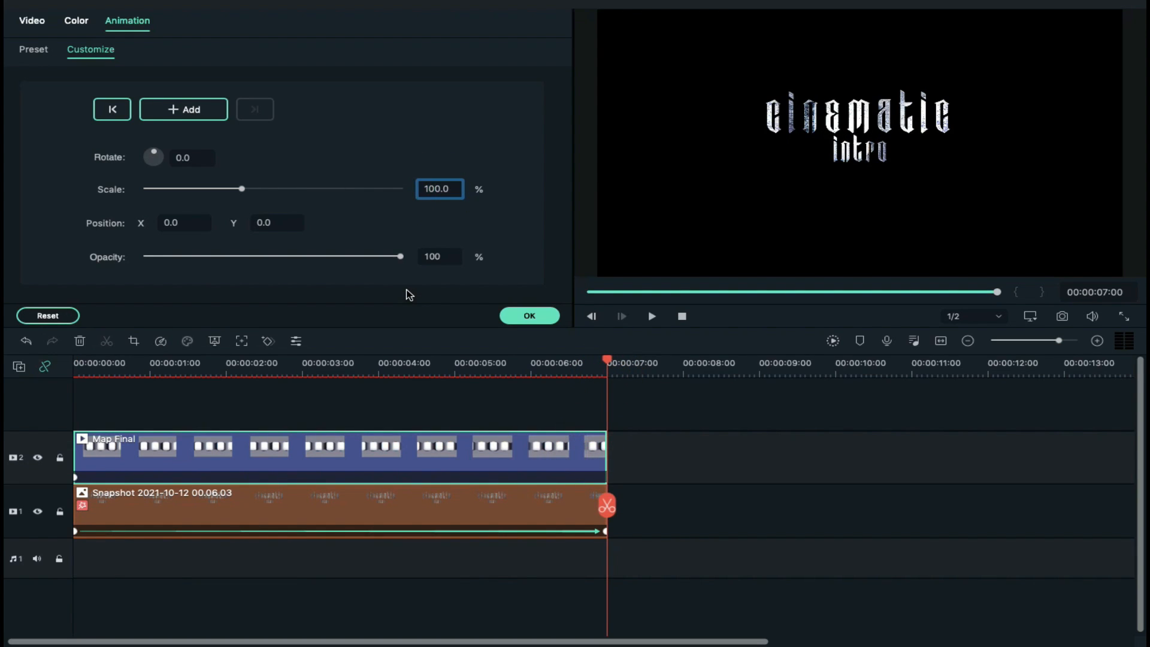
click(529, 316)
click(451, 362)
Export the composition as an MP4 named Text Video File at Best quality, 1920 x 1080, 60 fps and 20000 kbps.
click(528, 26)
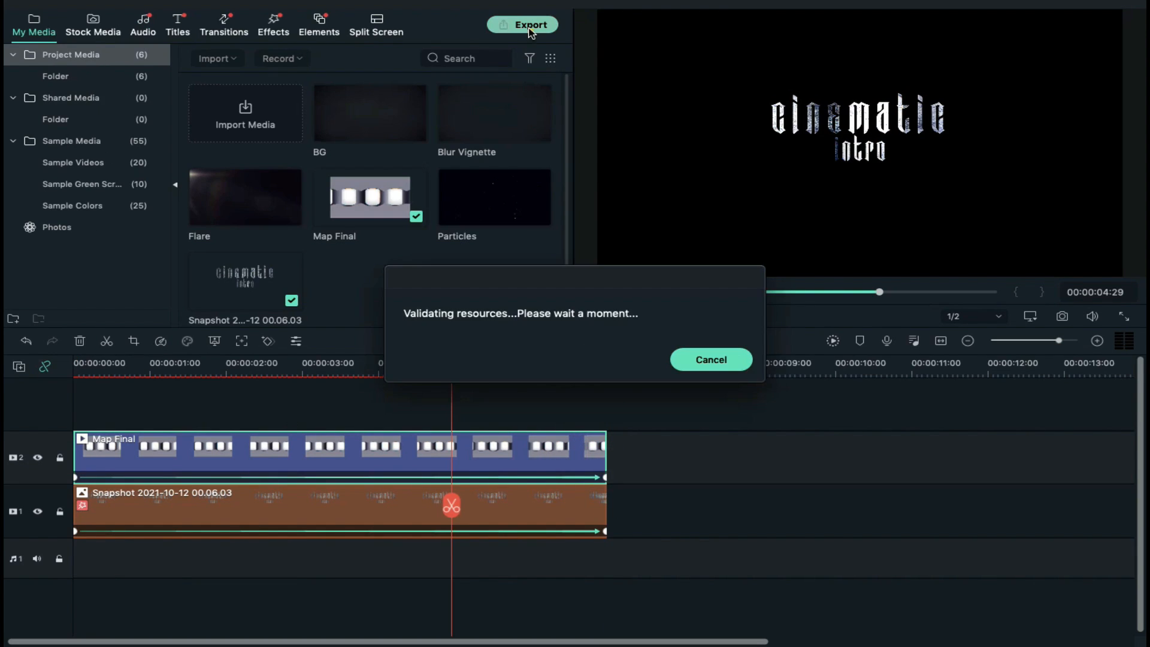
text(Video File)
click(713, 264)
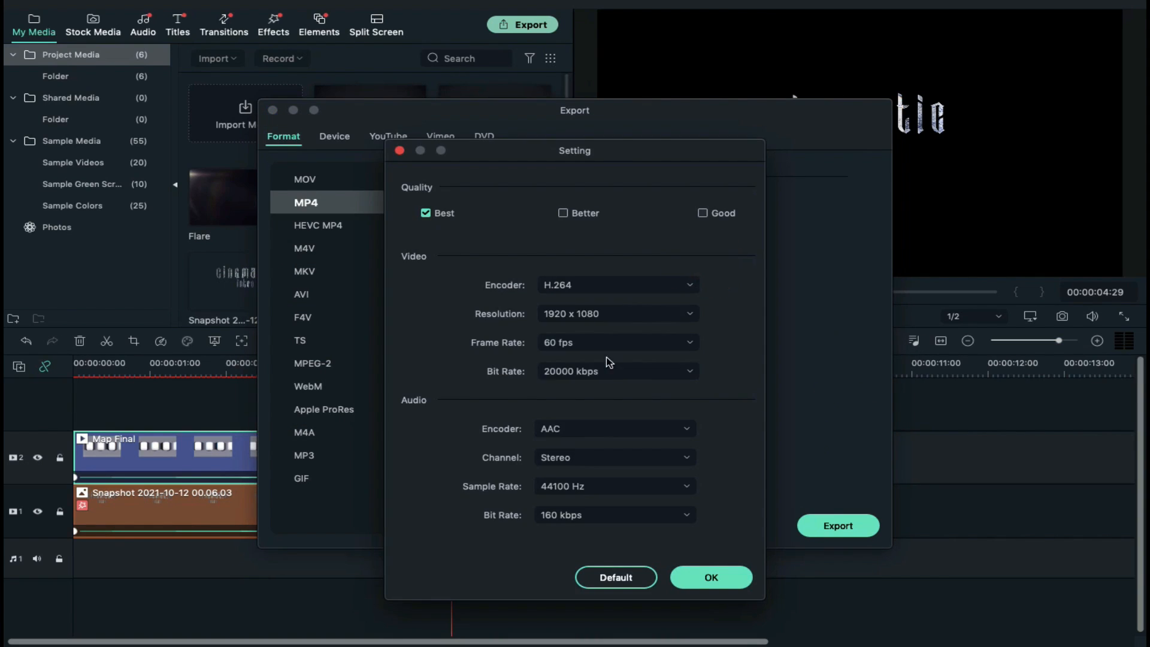
click(696, 642)
click(857, 526)
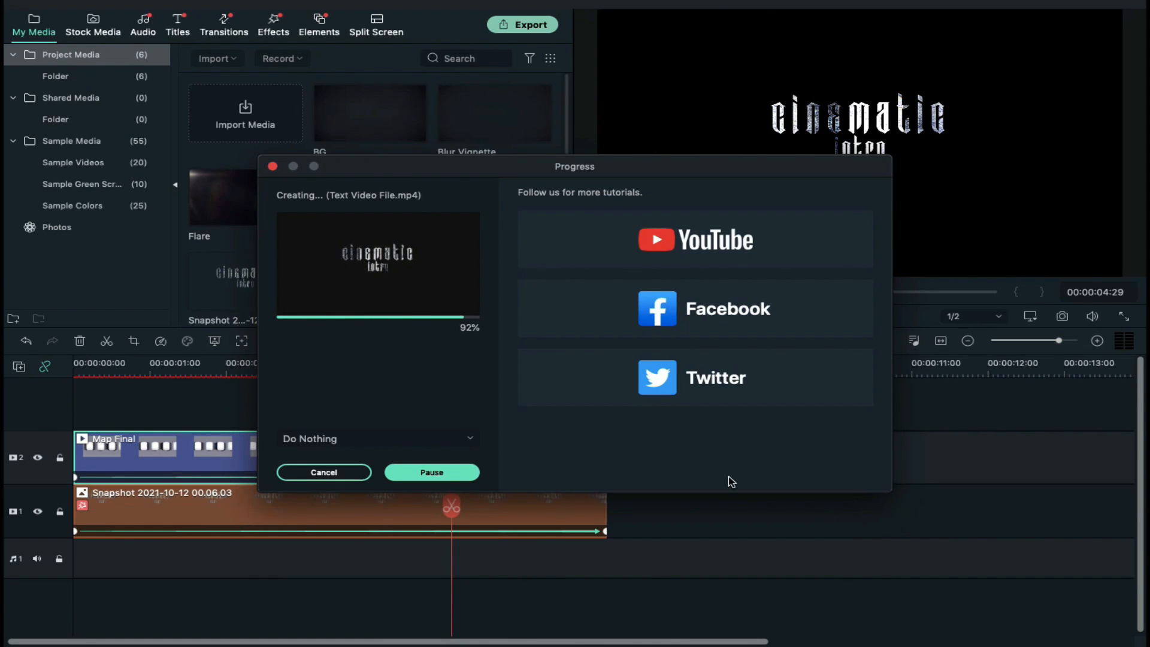
click(620, 369)
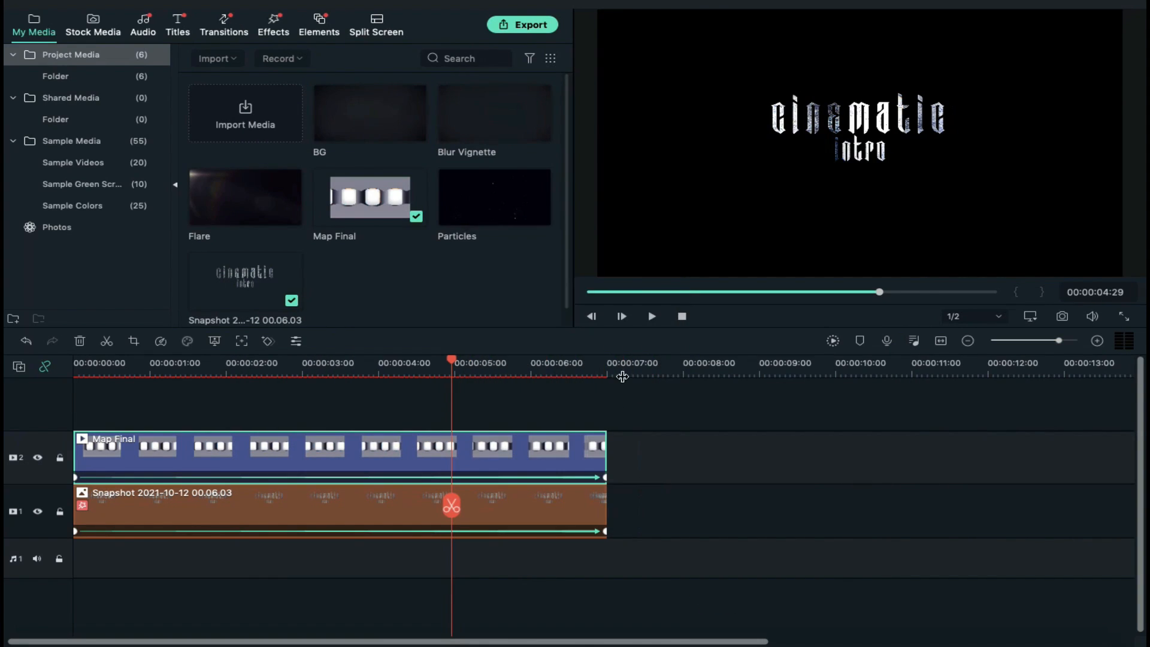
Delete both clips from the timeline and import the exported Text Video File into the project media.
drag(621, 411, 446, 495)
key(Delete)
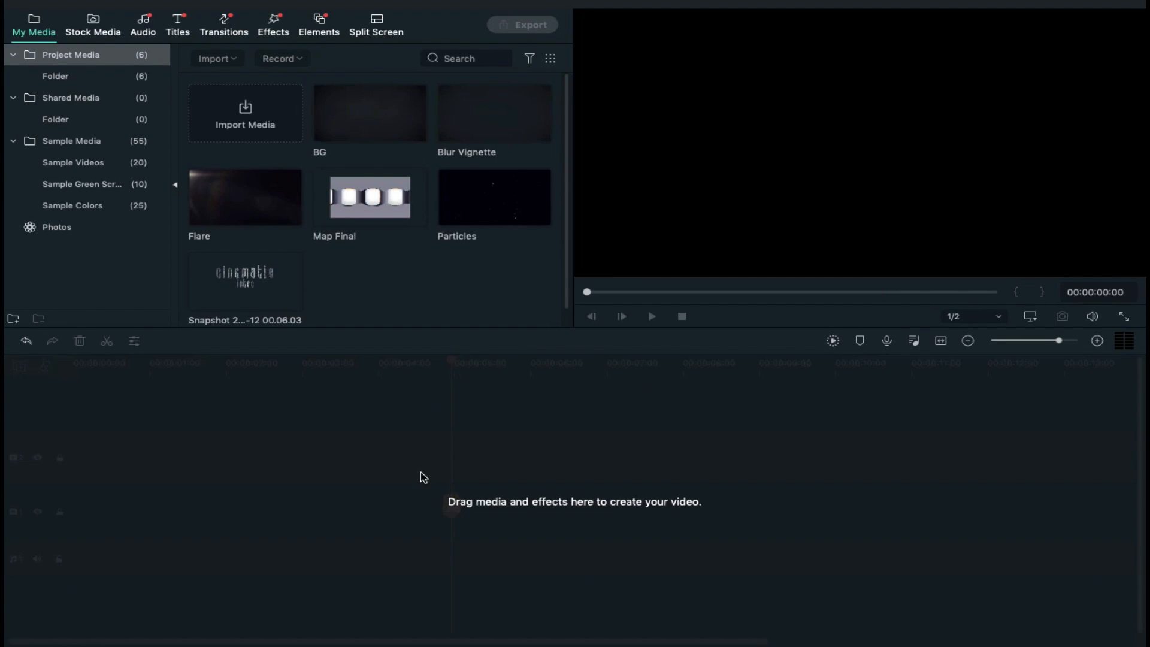
click(258, 140)
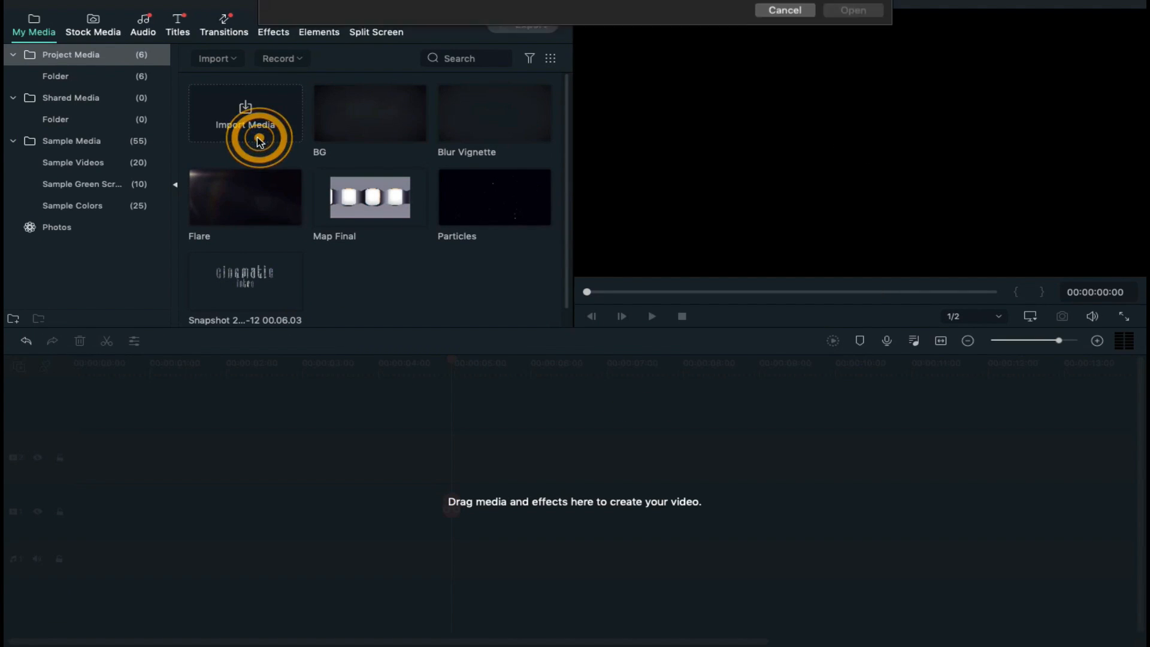
double_click(542, 154)
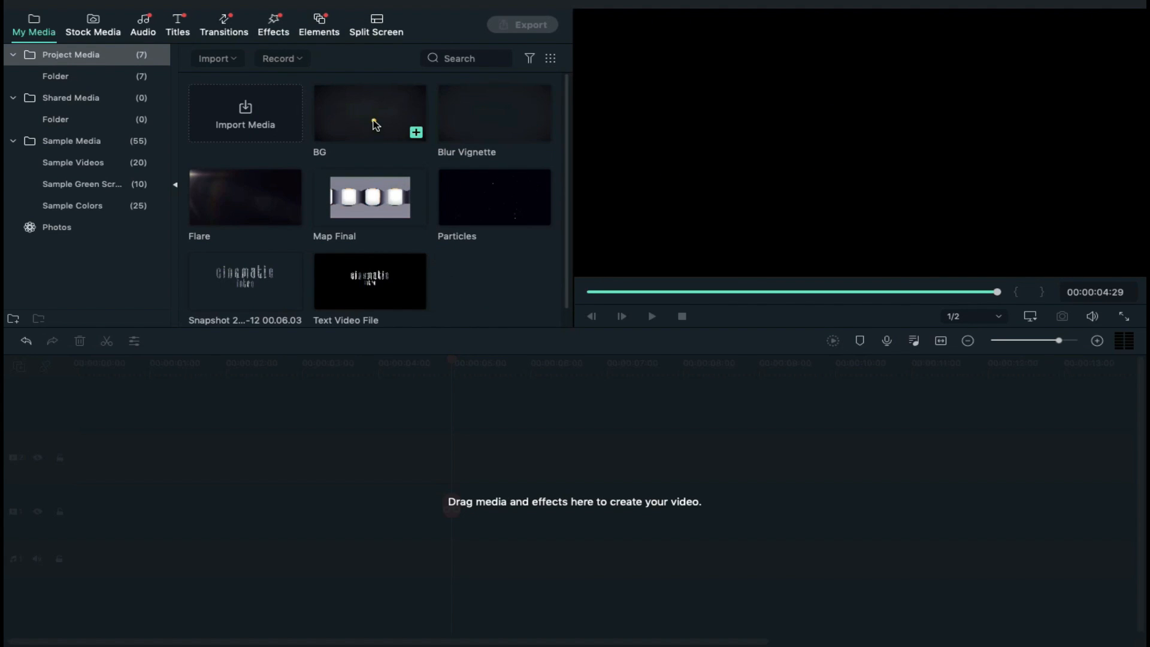
Place BG on track 1 and Text Video File on track 2 from the start, trimming BG to end at 7 seconds.
drag(377, 121, 78, 529)
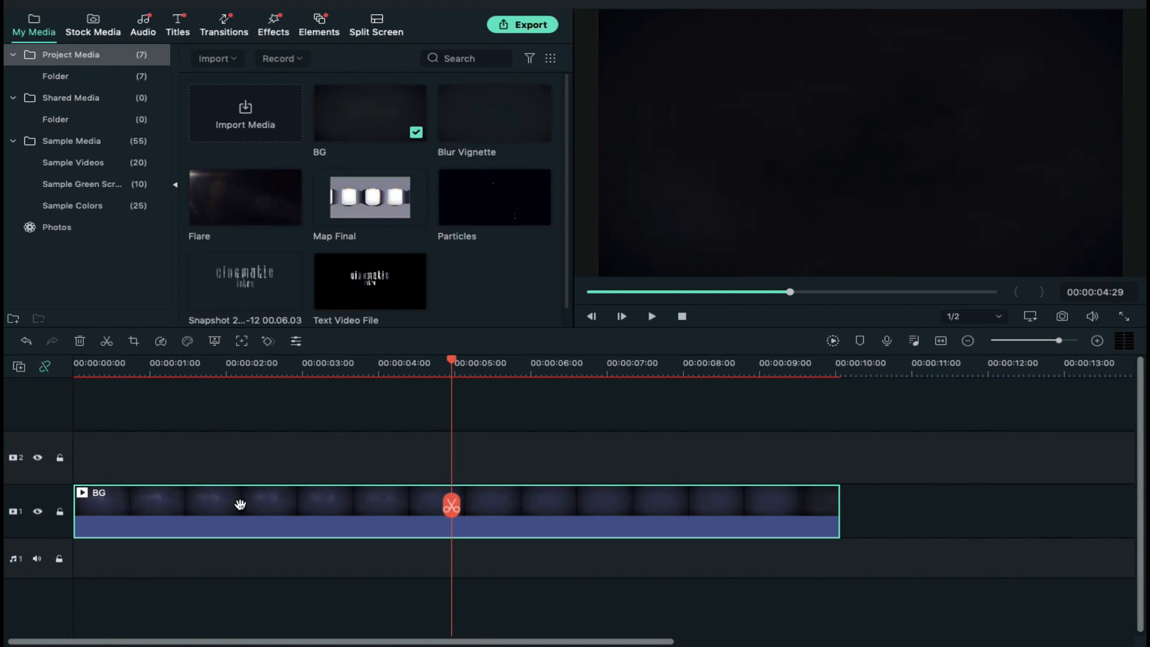
drag(411, 287, 82, 443)
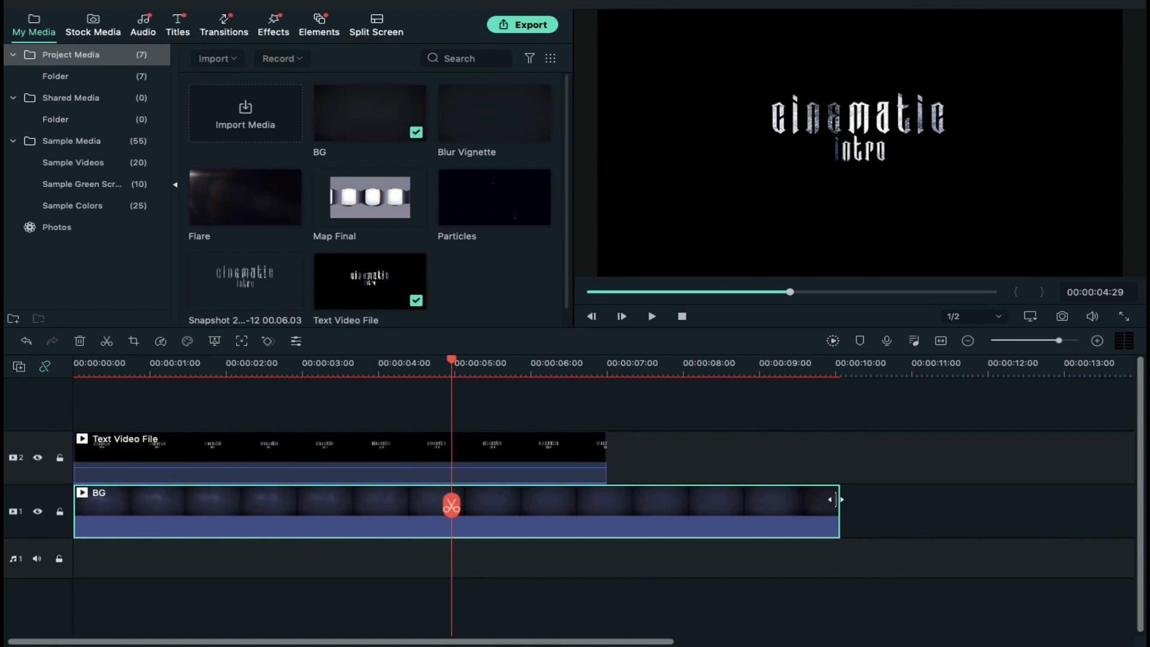
drag(836, 499, 608, 494)
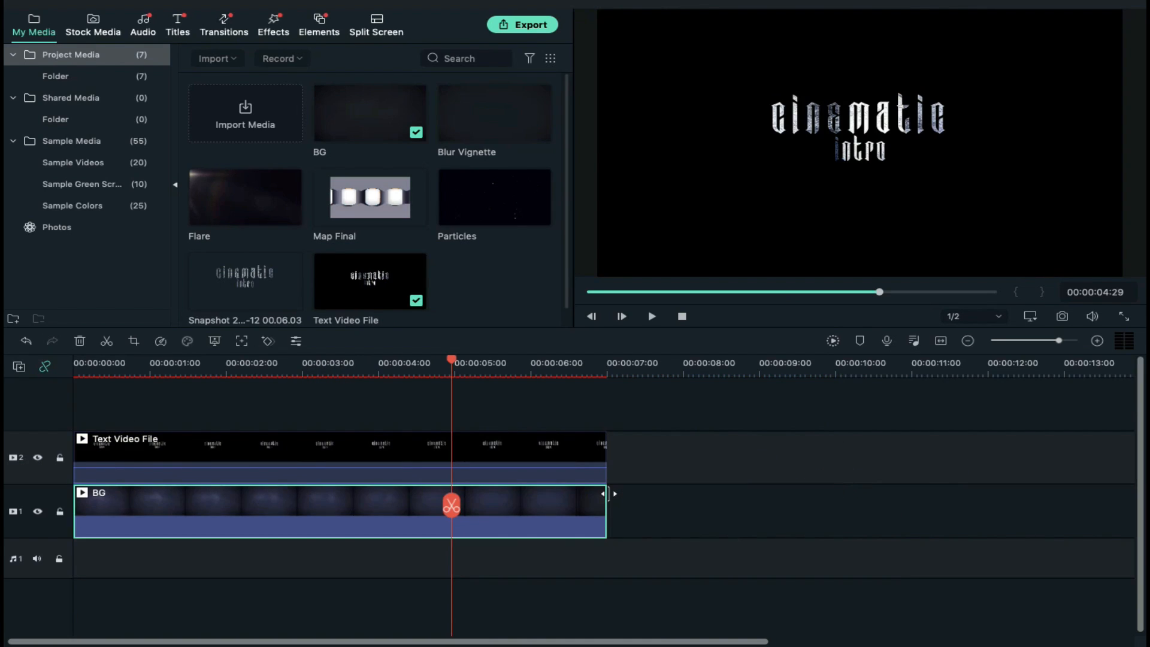
Set the Text Video File clip's blending mode to Lighten and its Y position to -69.
double_click(357, 459)
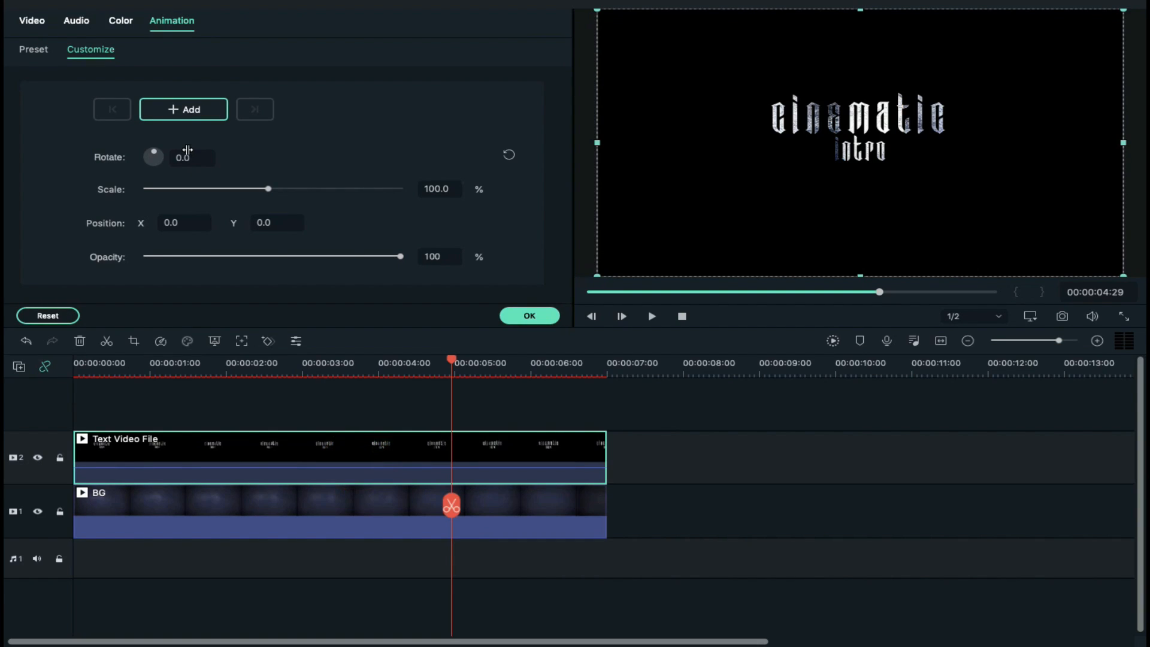
click(33, 21)
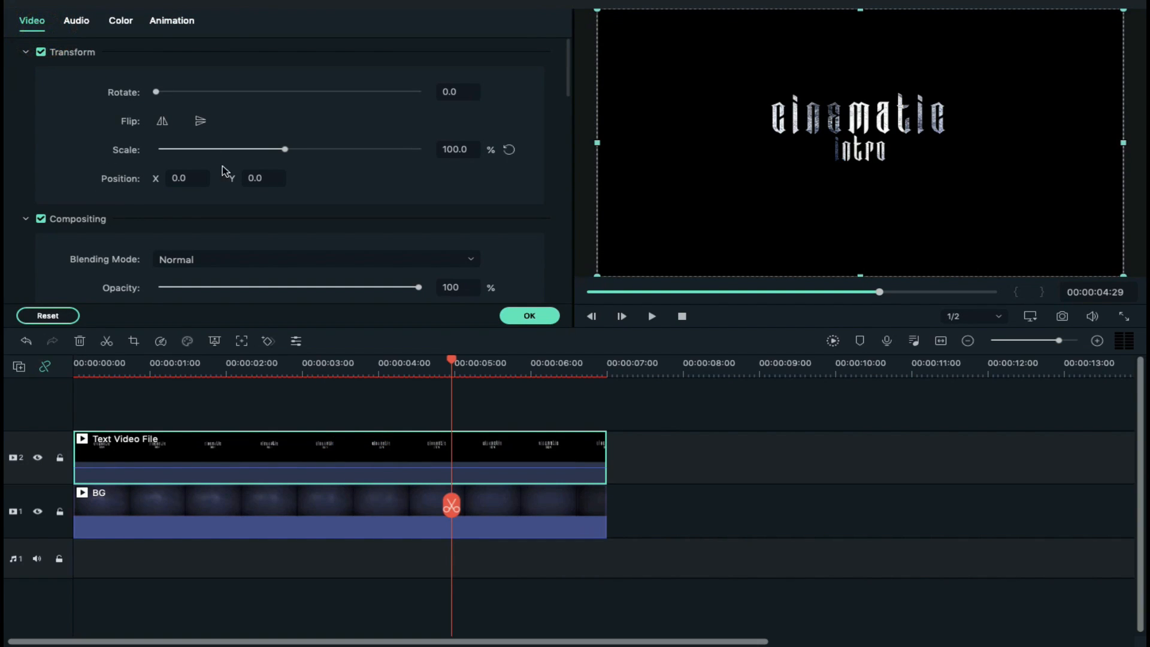
click(237, 258)
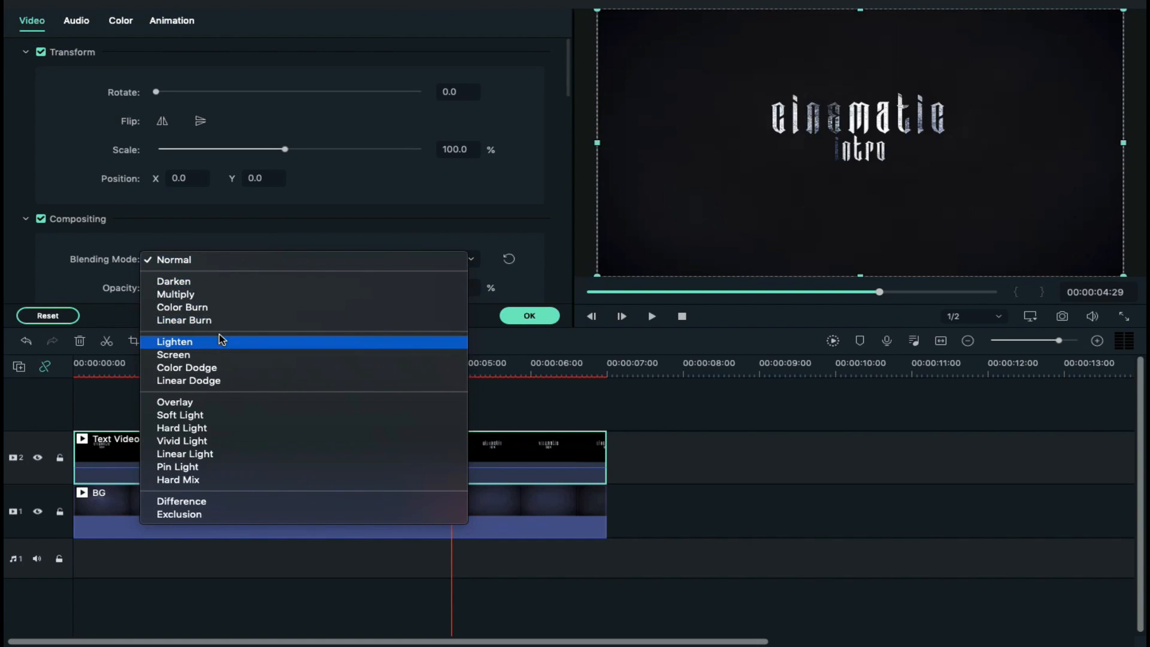
click(218, 336)
drag(251, 185, 187, 173)
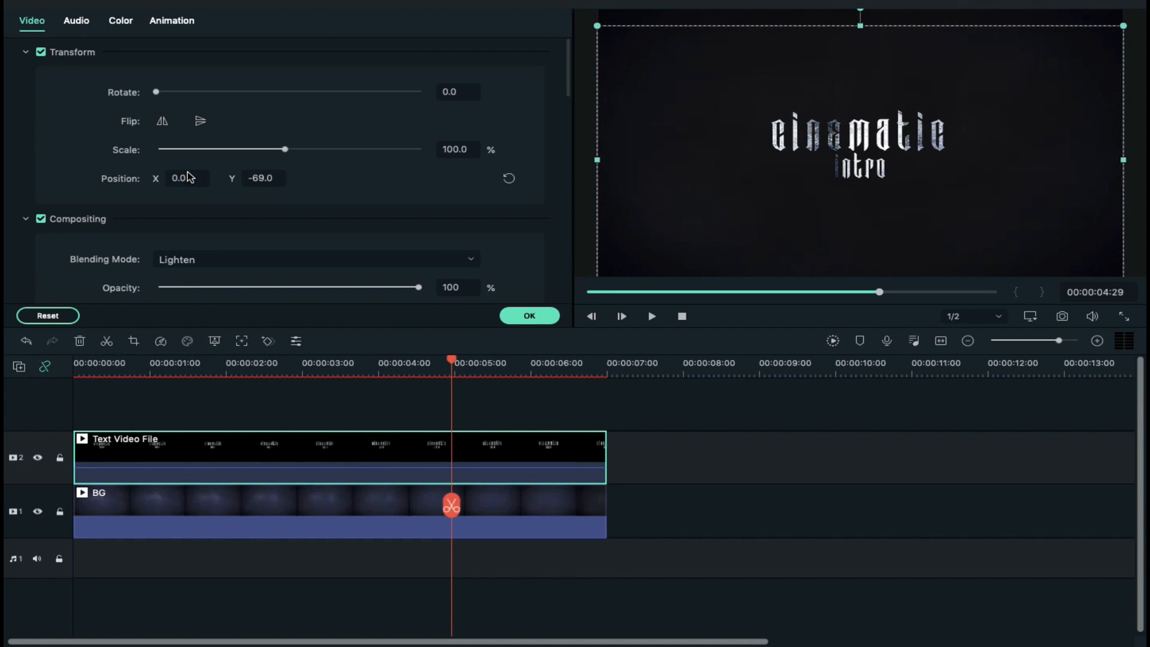
Split the Text Video File clip at 1 second, placing the first part on track 3 and starting the remainder at 00:00:00:20.
click(149, 363)
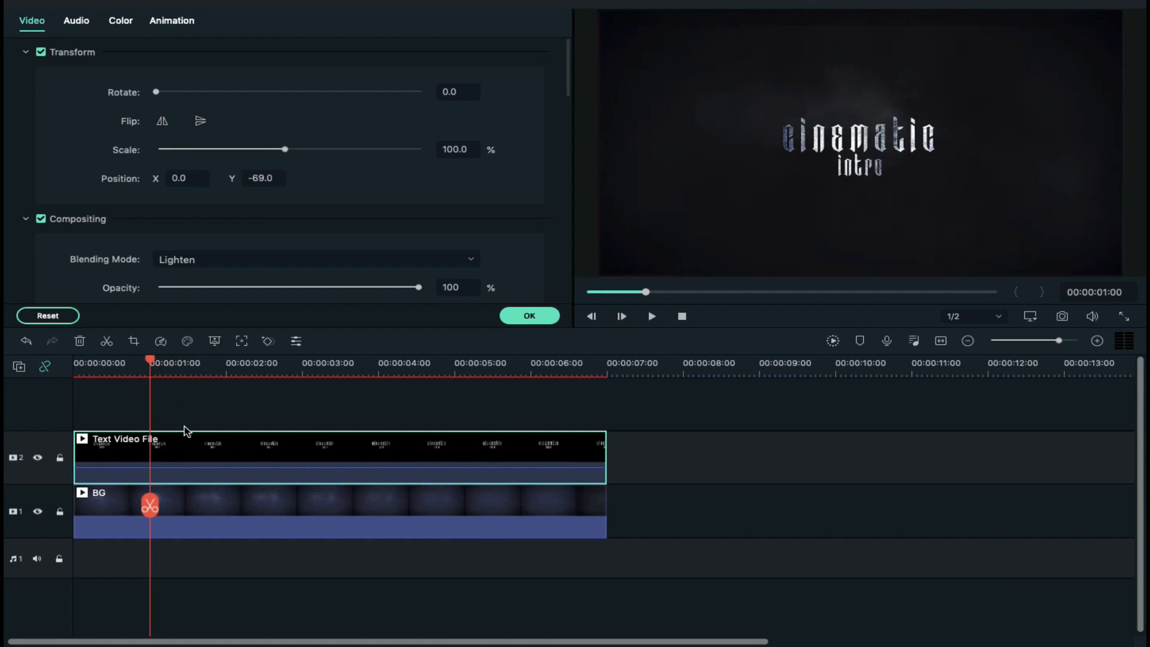
click(151, 502)
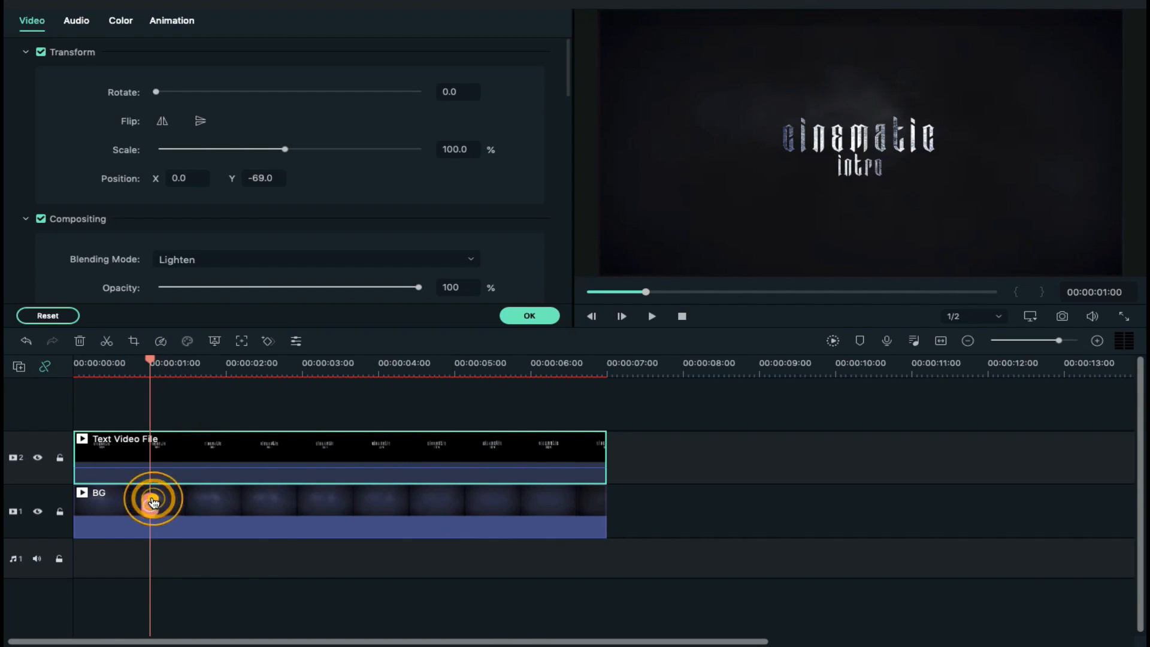
click(132, 459)
key(Delete)
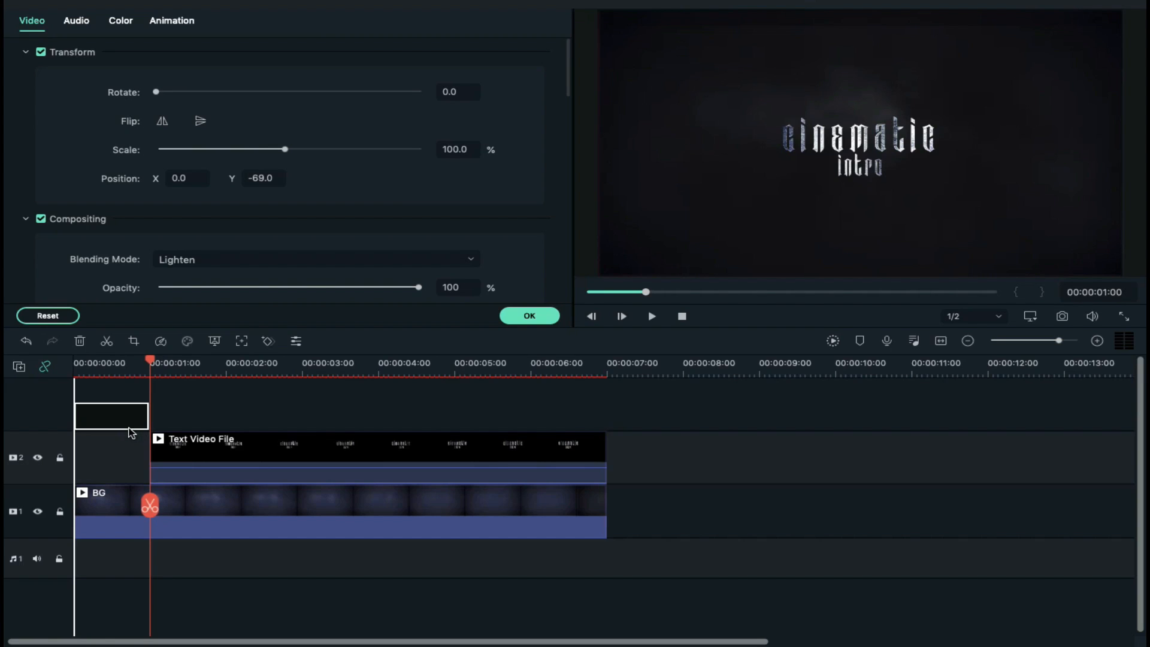
drag(132, 432, 131, 432)
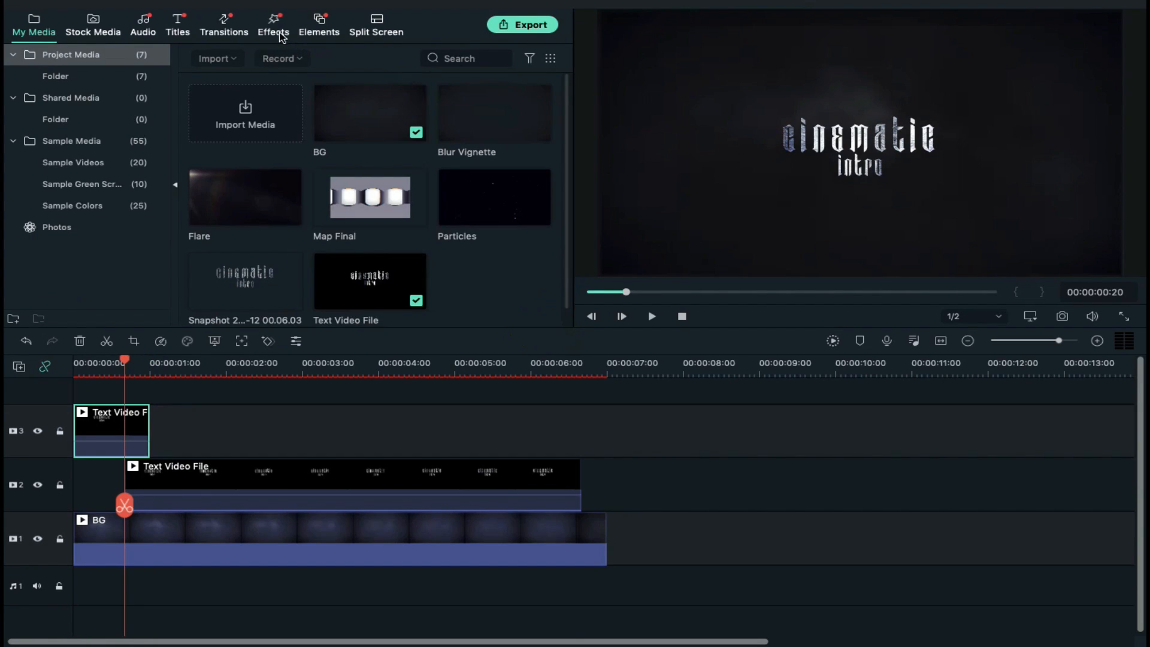
Search the effects for "square" and apply Square Blur to the short text clip on track 3.
click(282, 33)
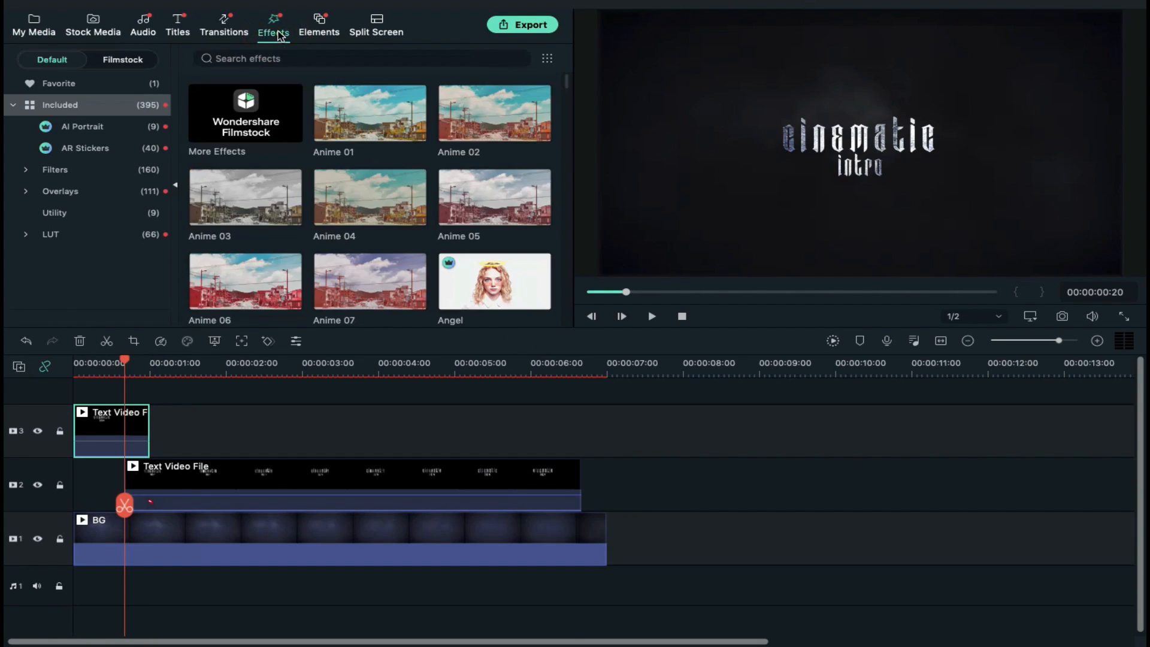
click(352, 58)
text(square)
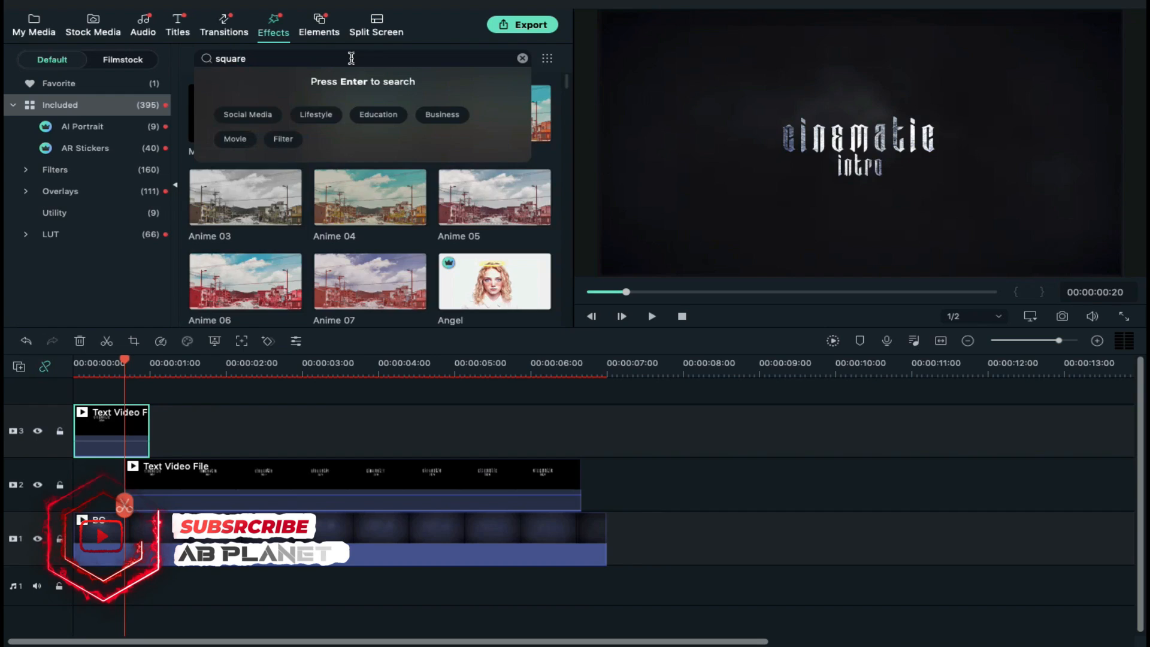
key(Return)
drag(393, 109, 108, 421)
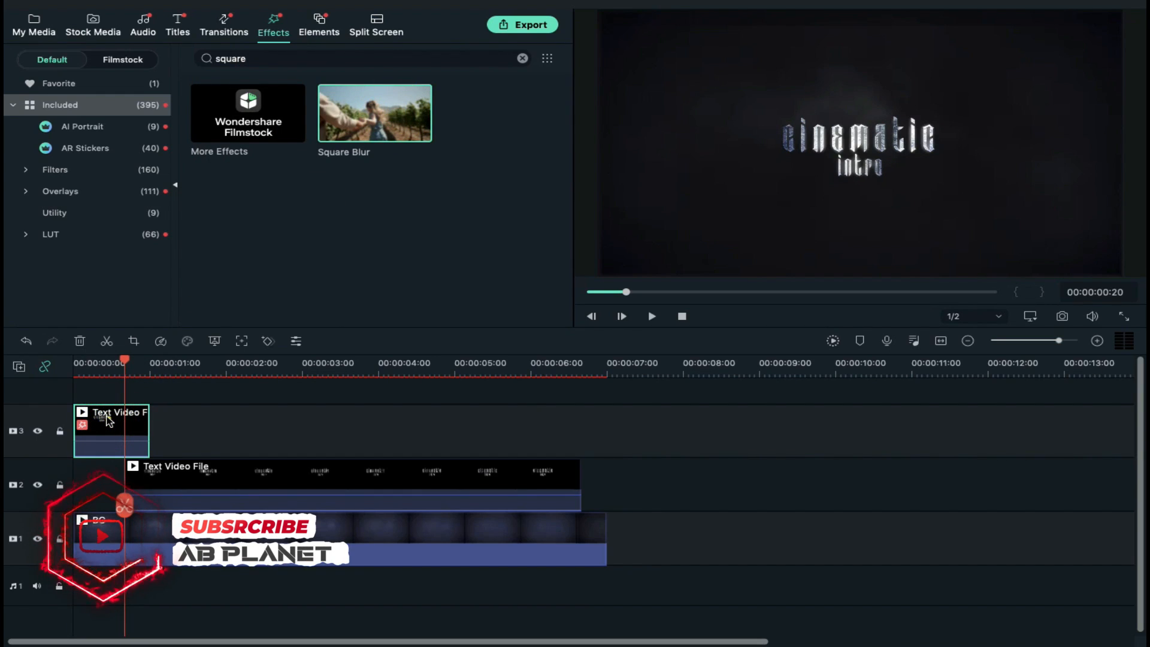
Fade out the short text clip on track 3 with opacity keyframes of 100% at 00:00:00:20 and 0% at 1 second.
double_click(128, 425)
click(180, 20)
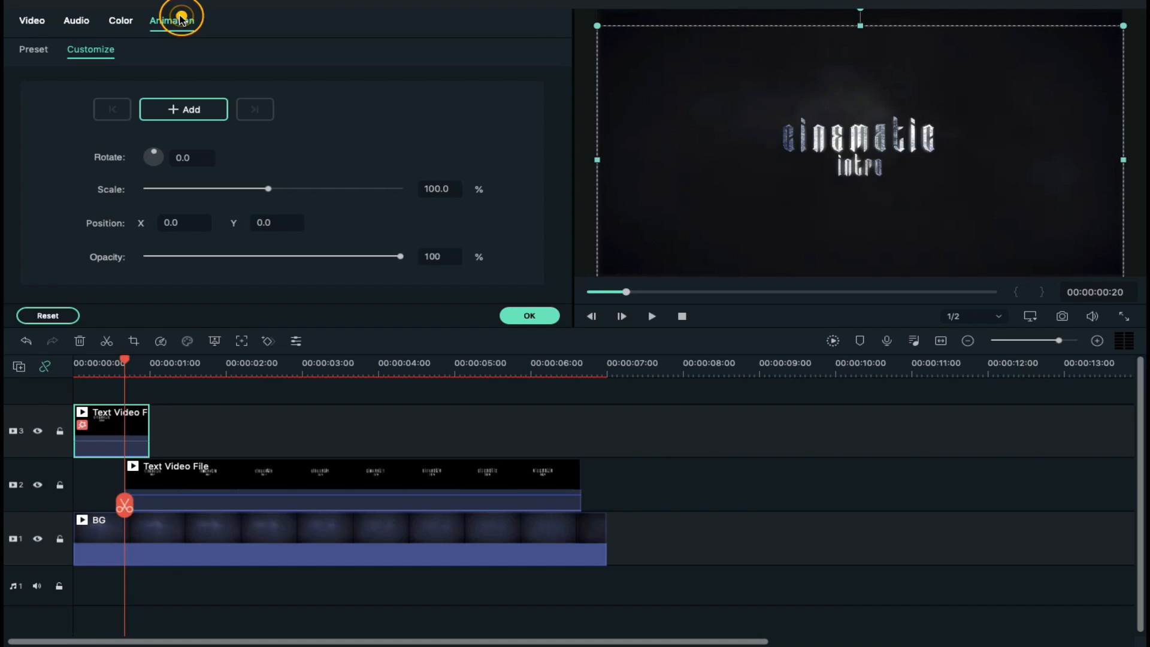
click(184, 109)
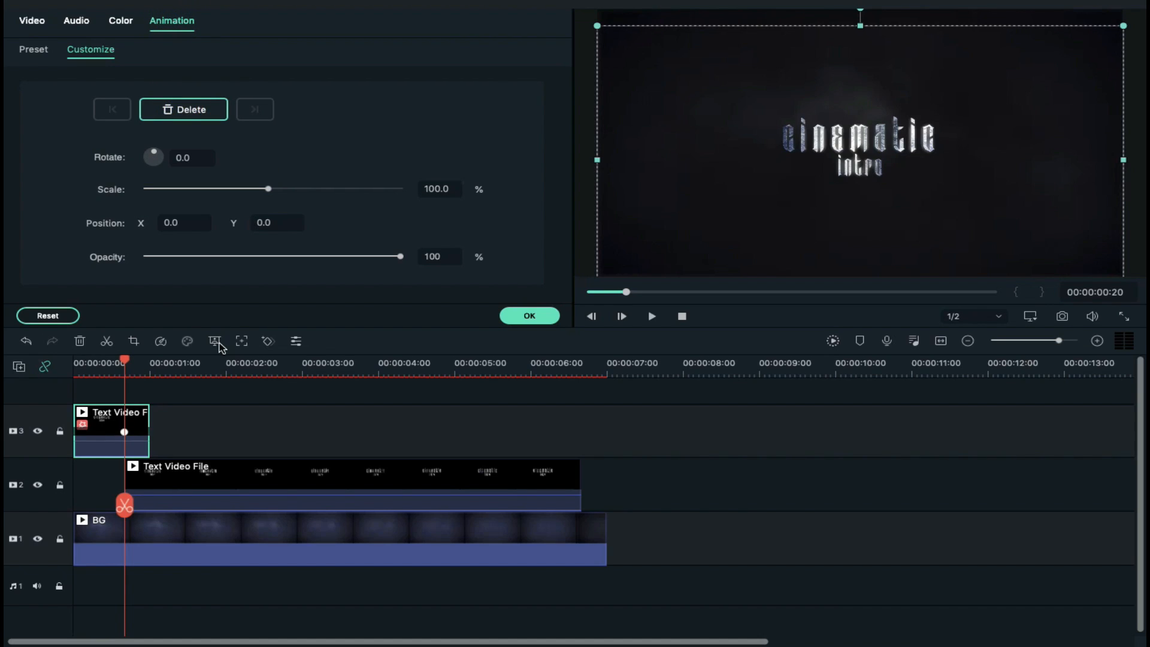
click(149, 367)
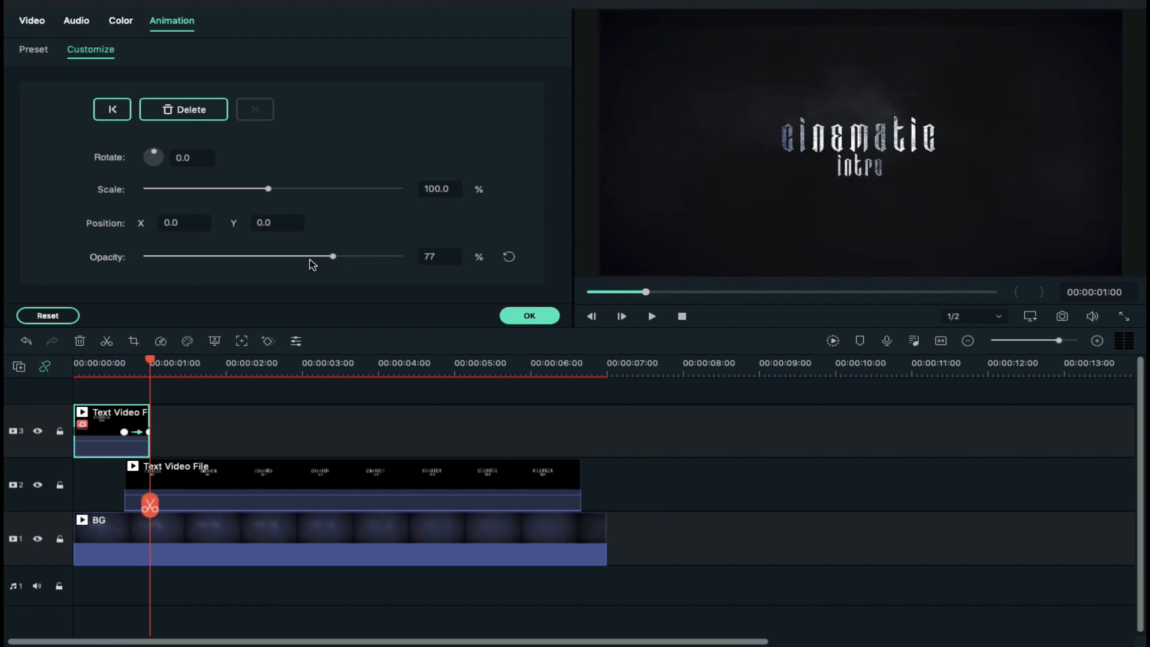
Fade in the track 2 text clip with opacity keyframes of 0% at 00:00:00:20 and 100% at 1 second, and trim BG to its end.
click(153, 473)
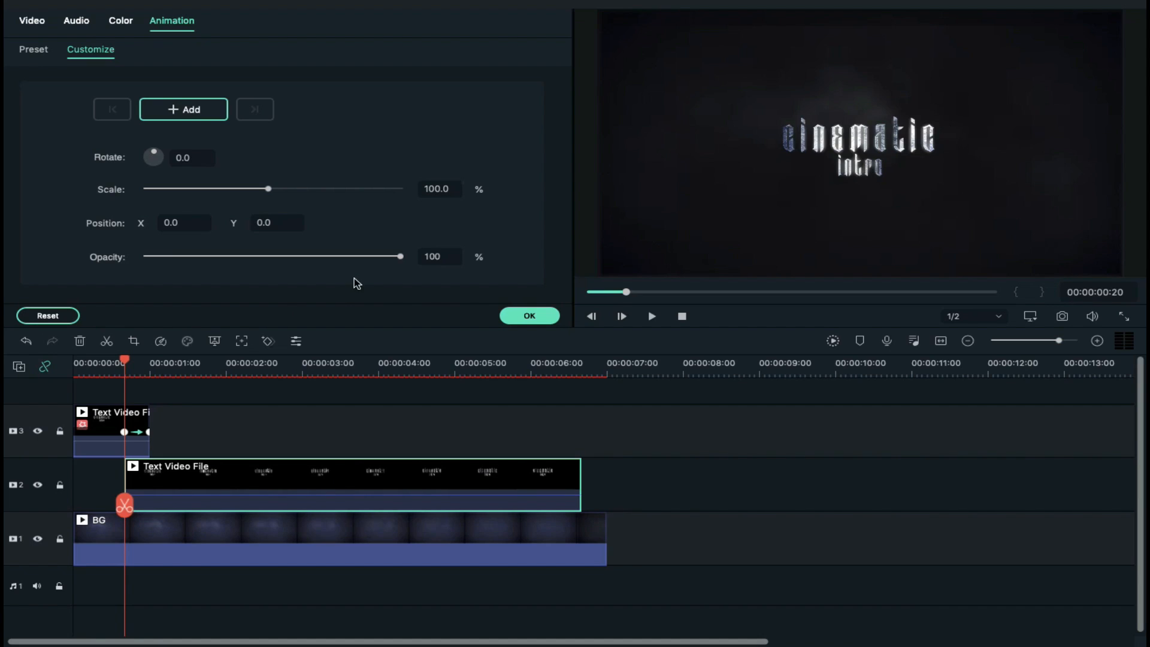
drag(399, 257, 99, 248)
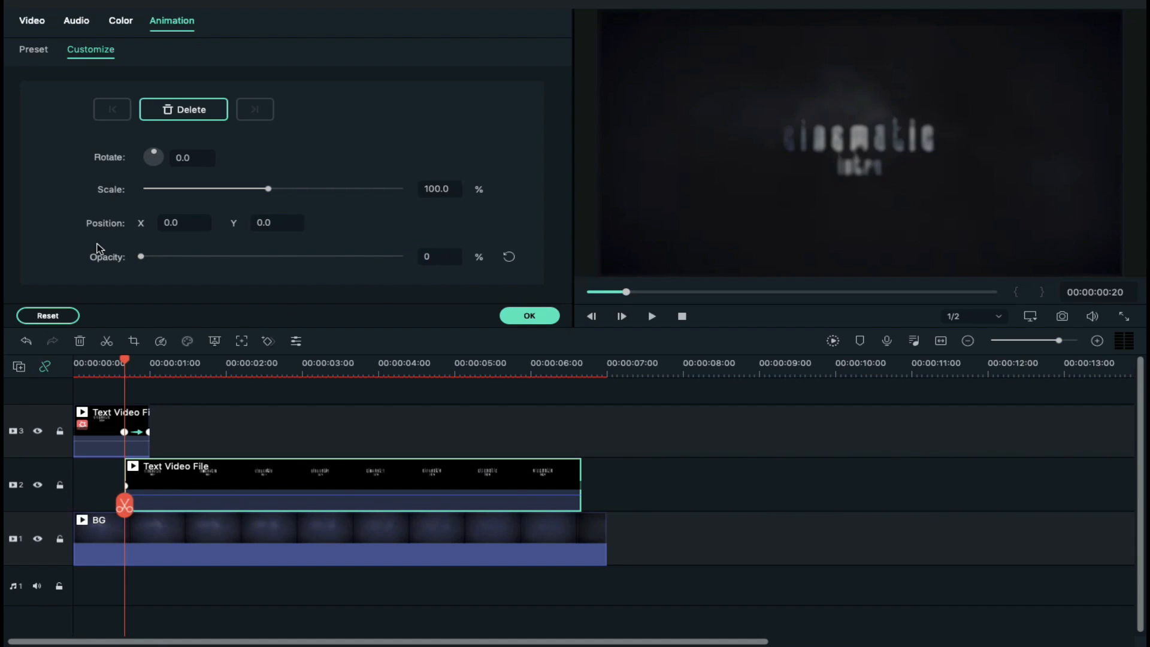
click(148, 432)
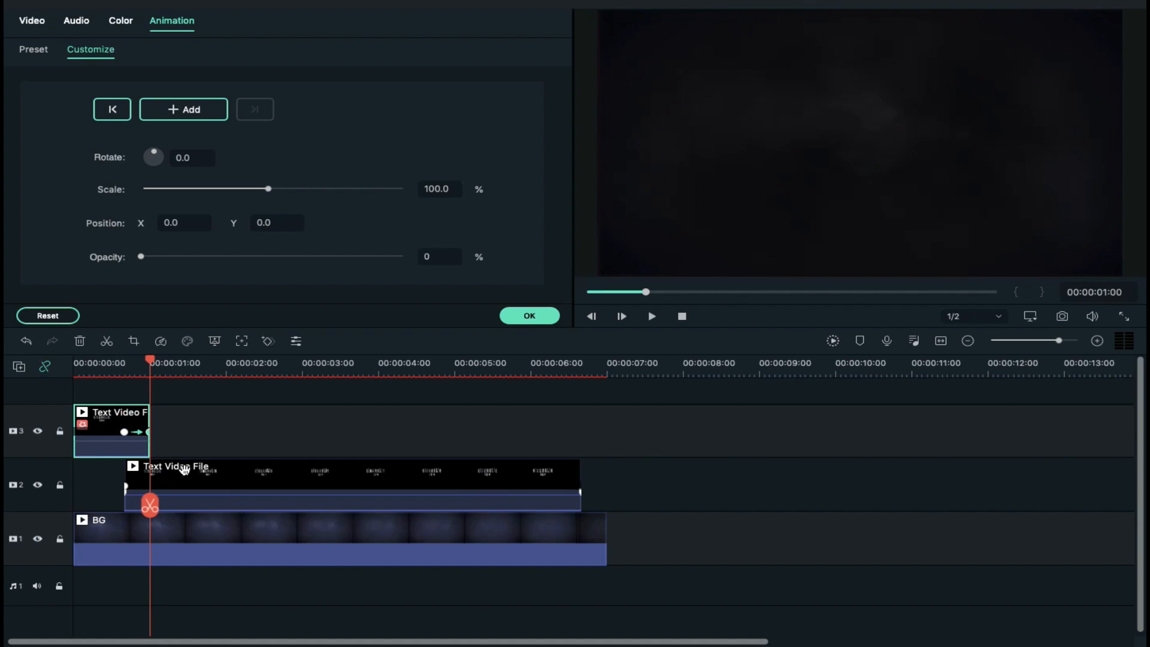
click(184, 470)
drag(143, 257, 427, 270)
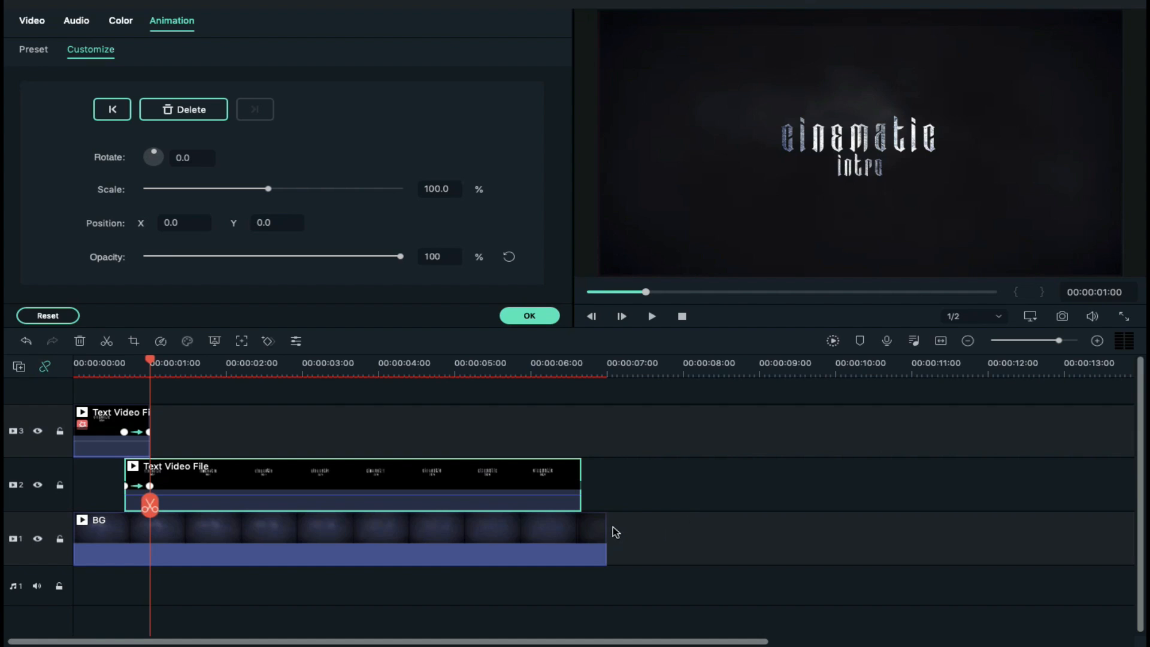
drag(604, 526, 582, 526)
click(529, 316)
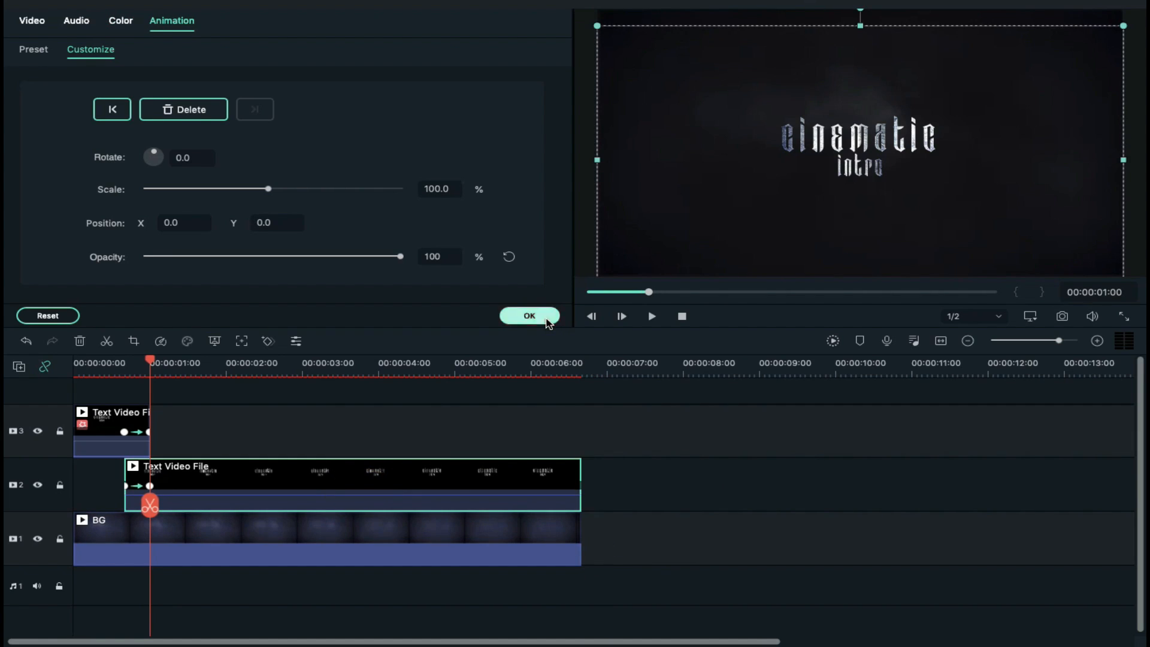
Place the Particles clip at the start of track 5 and trim it to end with the BG clip.
click(52, 35)
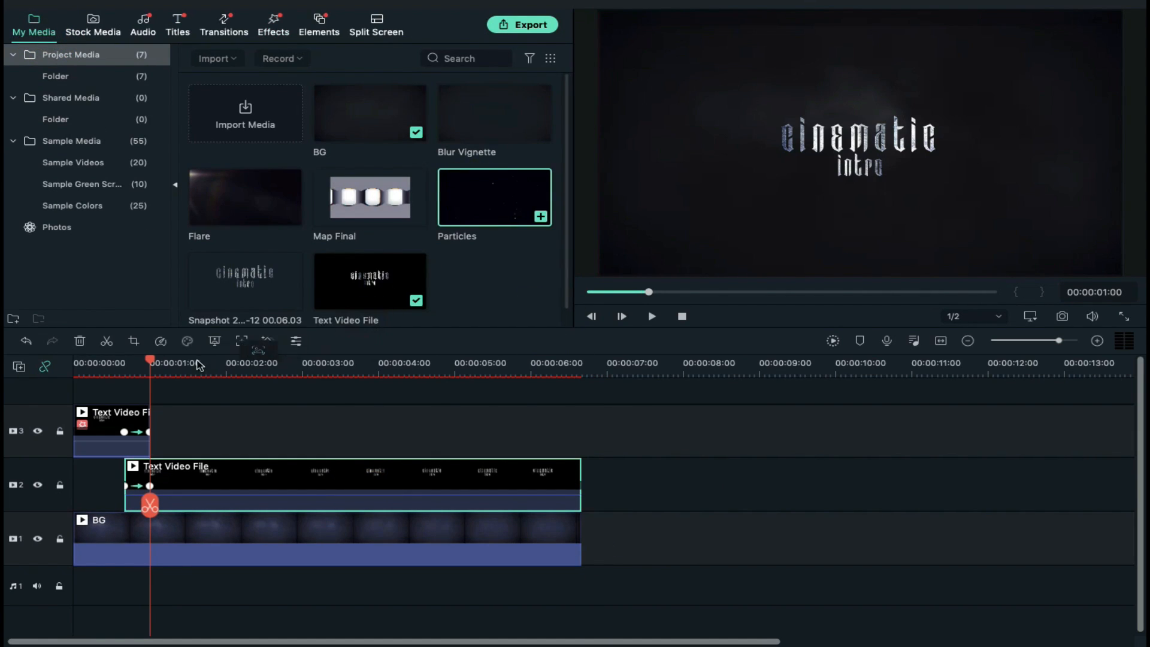
drag(145, 373, 81, 389)
scroll(344, 448, up, 3)
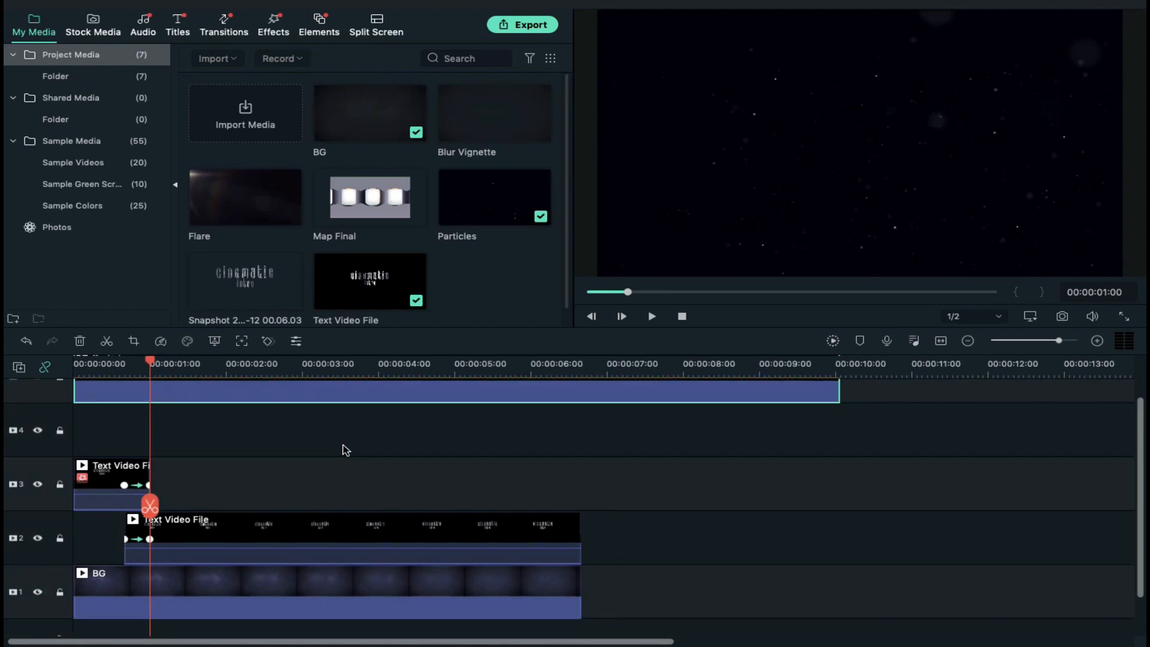
drag(841, 411, 580, 411)
Set the Particles clip's blending mode to Screen.
double_click(333, 391)
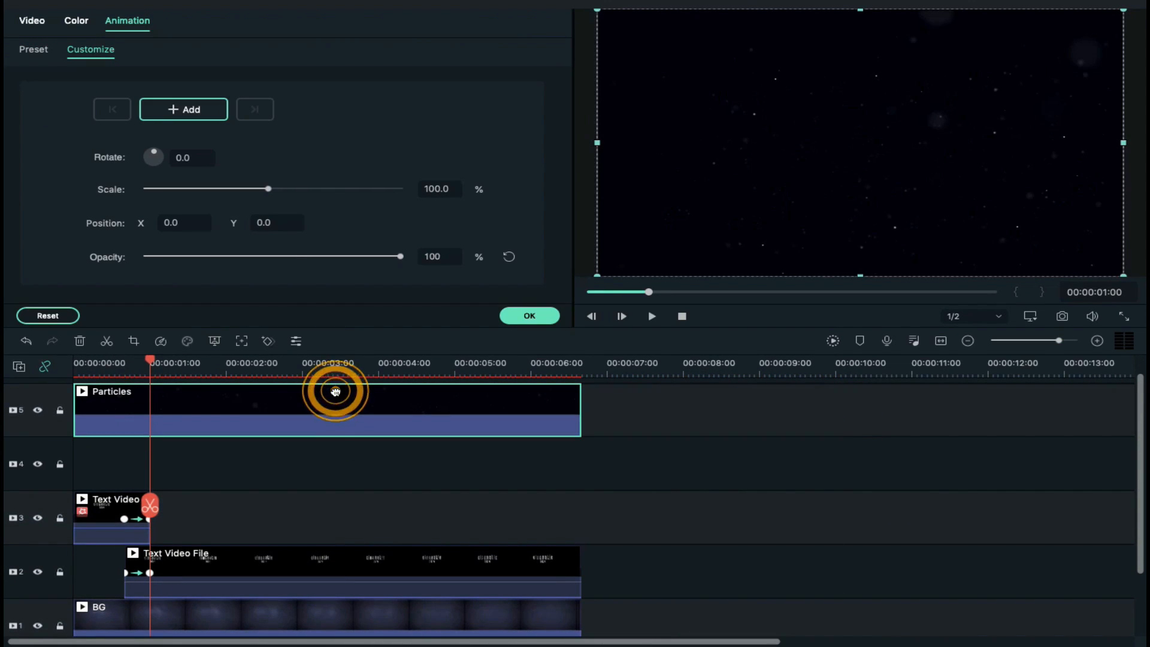
click(45, 30)
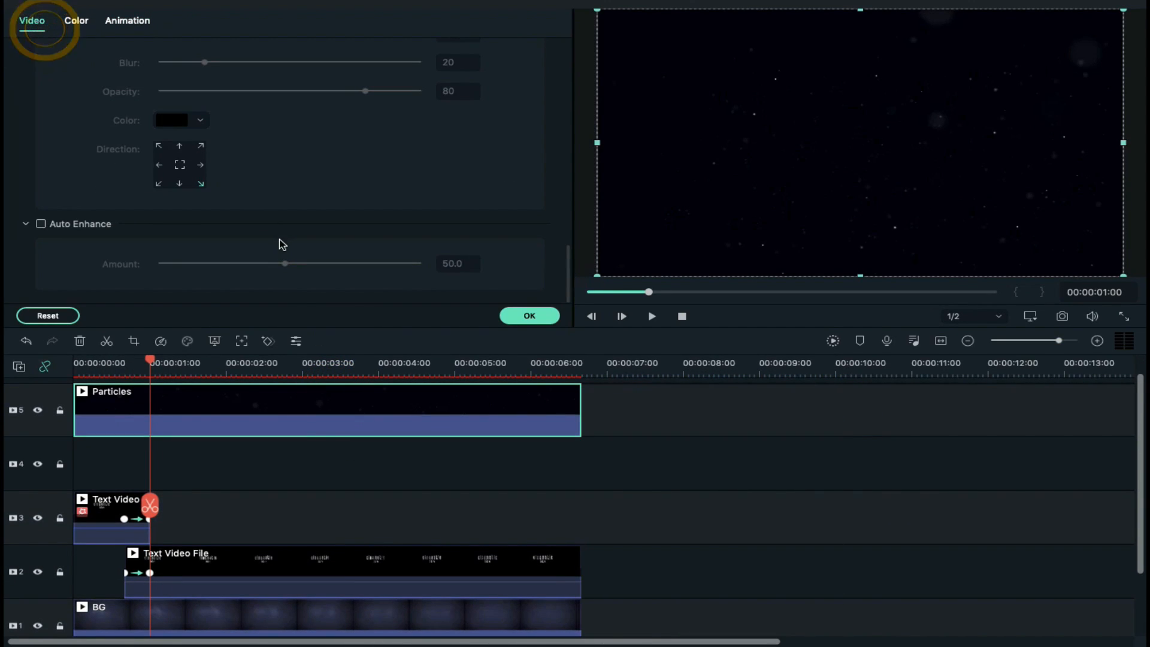
scroll(281, 244, up, 10)
click(270, 259)
click(251, 410)
scroll(251, 411, up, 1)
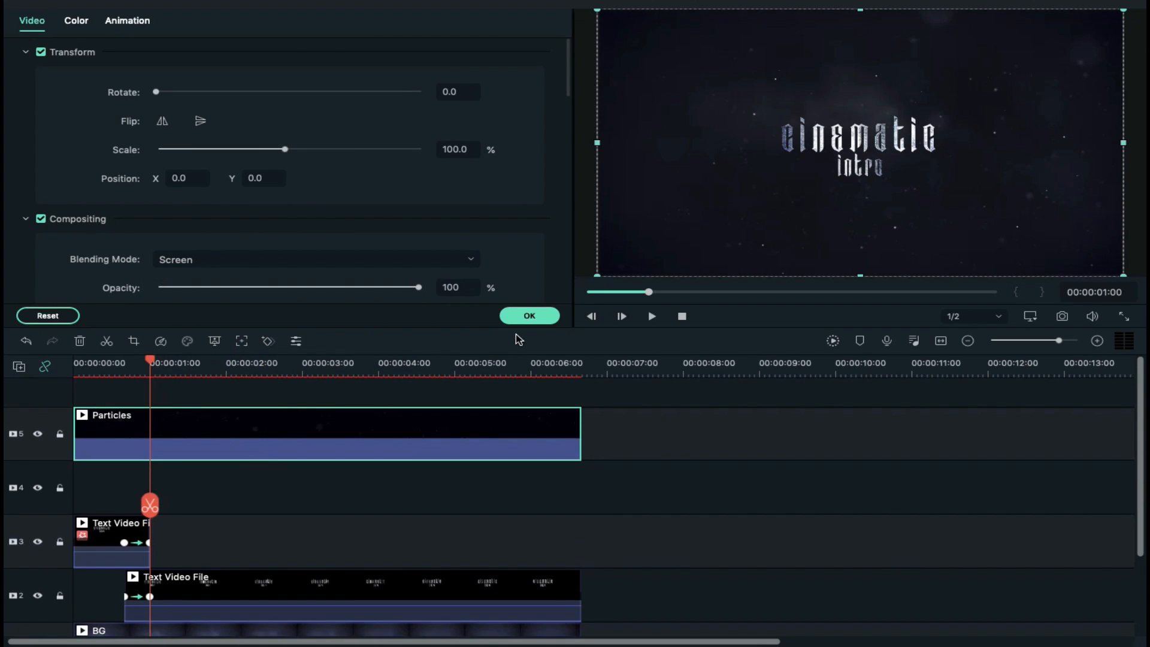
click(530, 316)
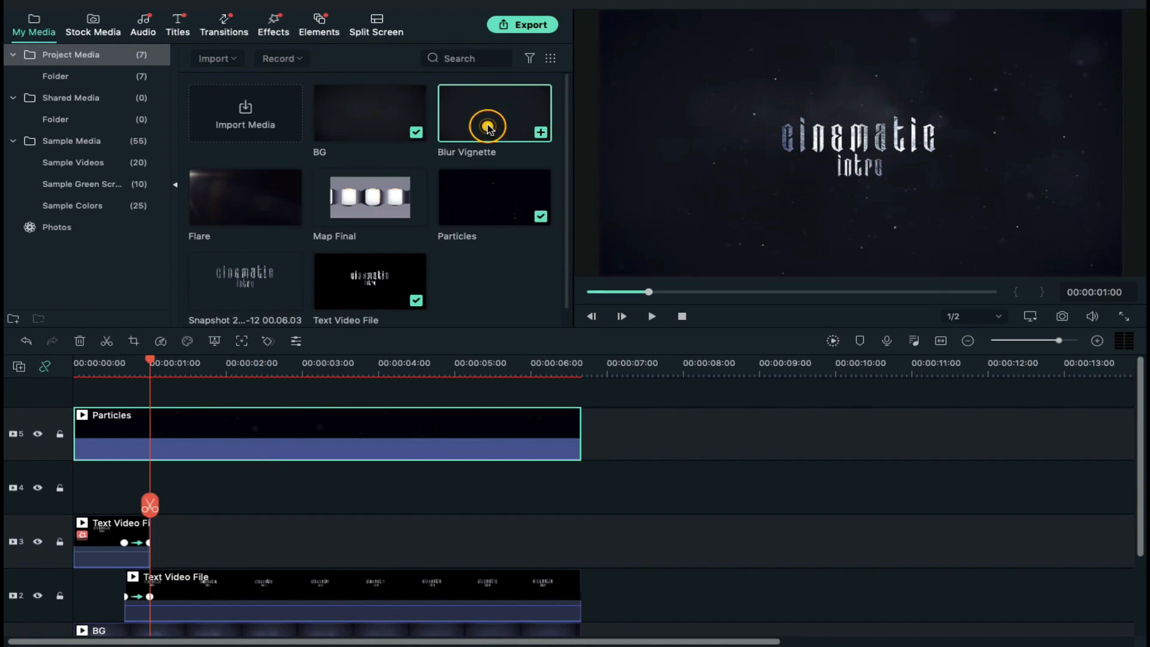
Place the Blur Vignette clip at the start of track 4 and trim it to end with the Particles clip.
drag(488, 128, 78, 499)
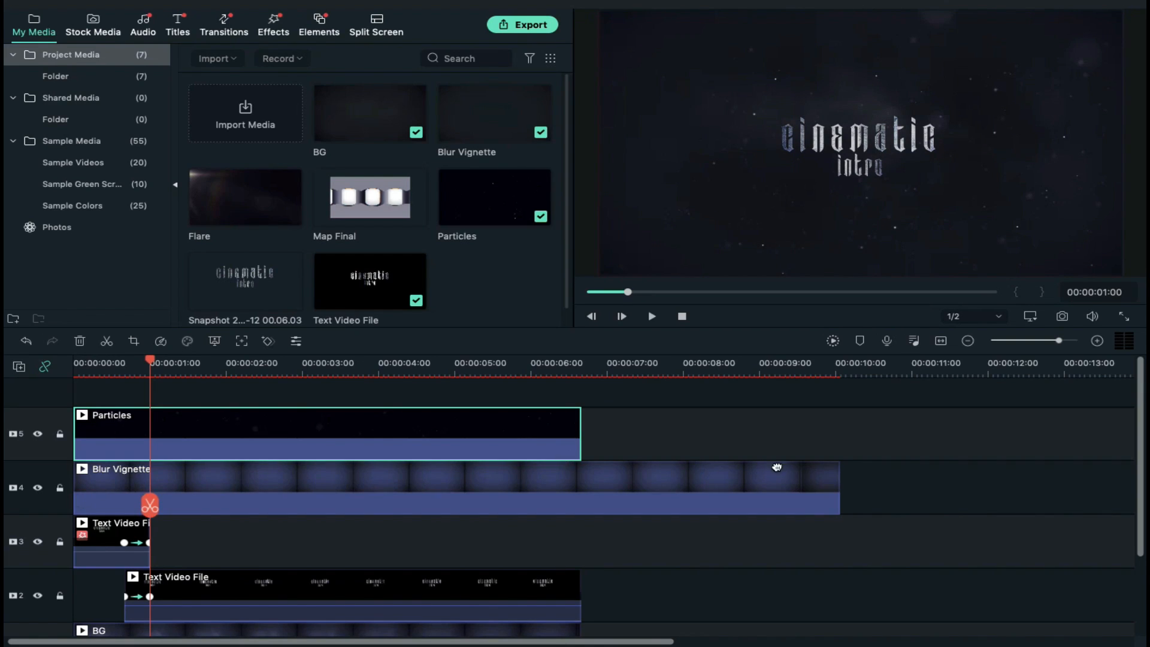
drag(836, 480, 581, 480)
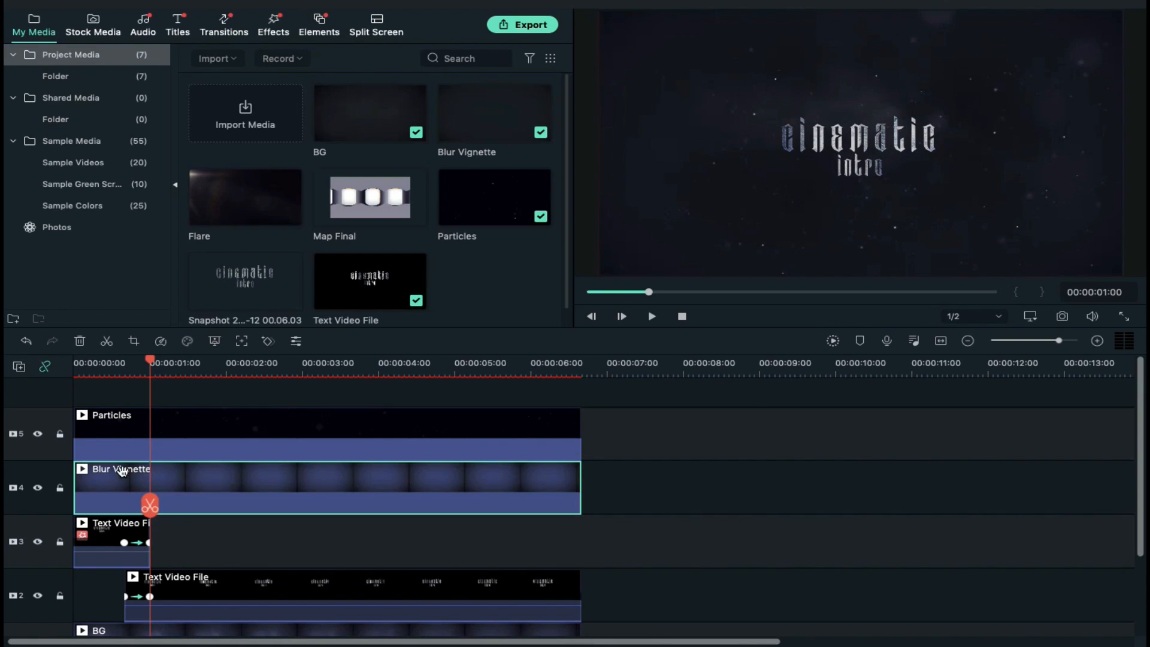
Add the Flare clip at the start of track 6, blend it with Lighten, and trim it to end with the other clips.
click(109, 366)
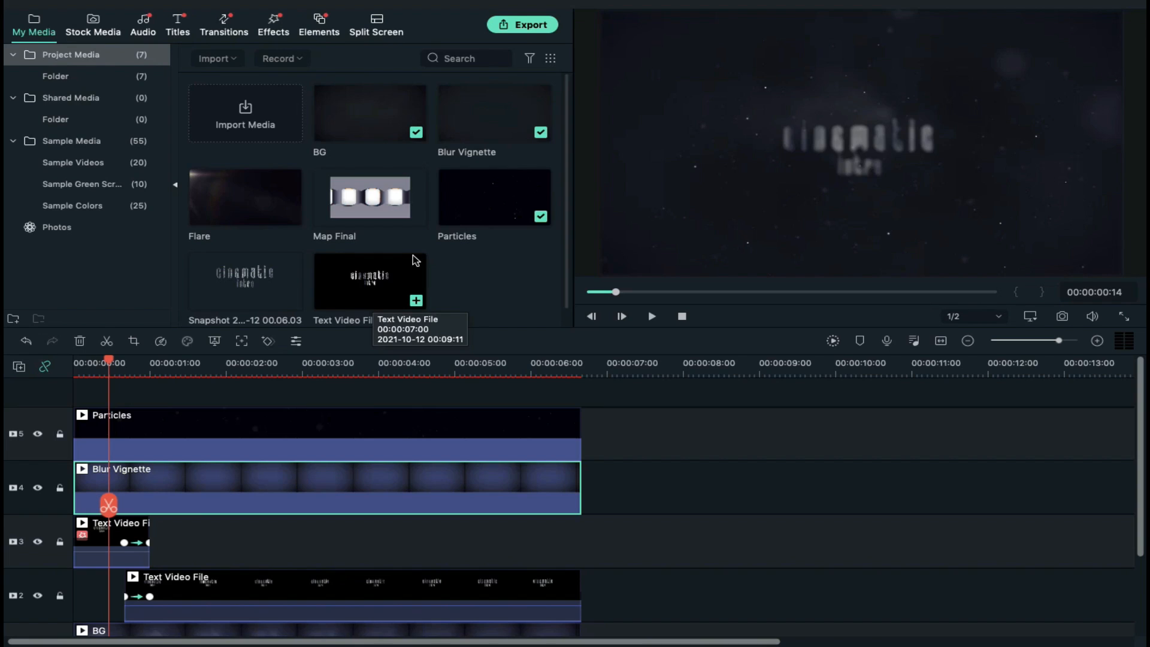
drag(259, 203, 81, 392)
double_click(259, 426)
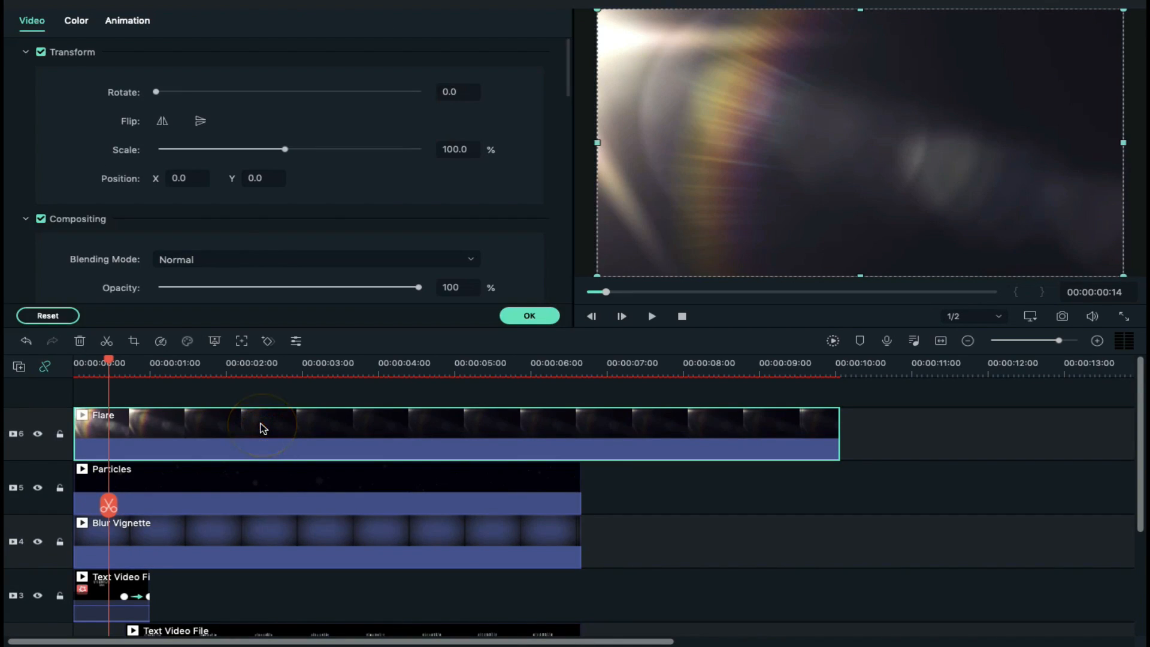
click(248, 266)
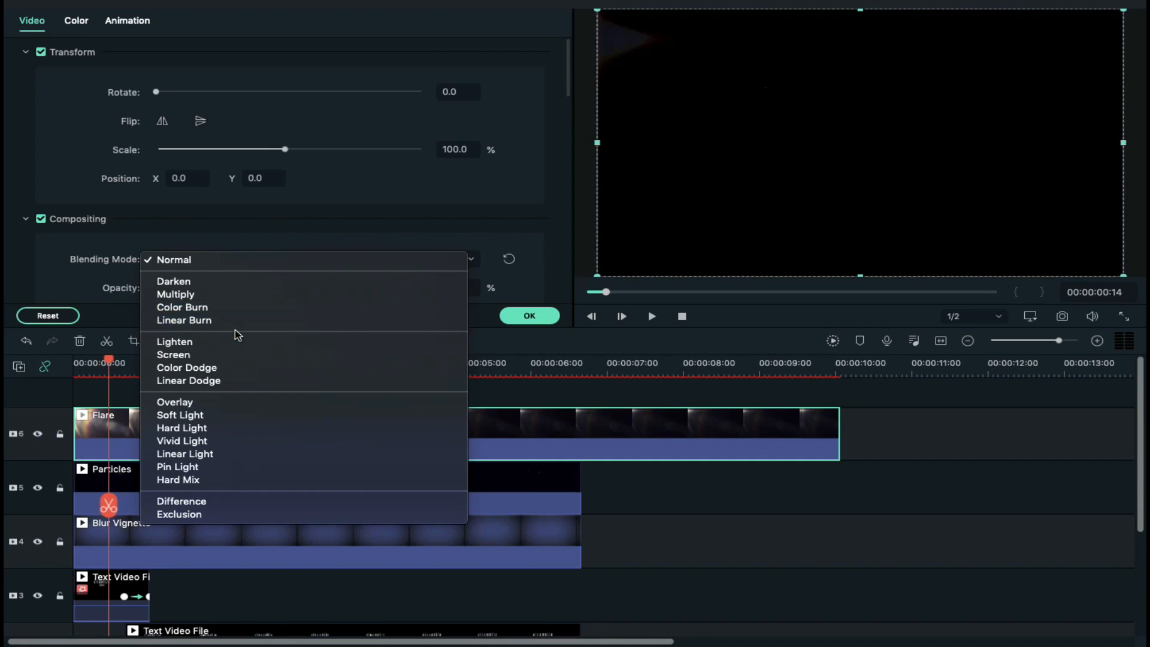
click(235, 340)
drag(839, 433, 580, 436)
click(514, 317)
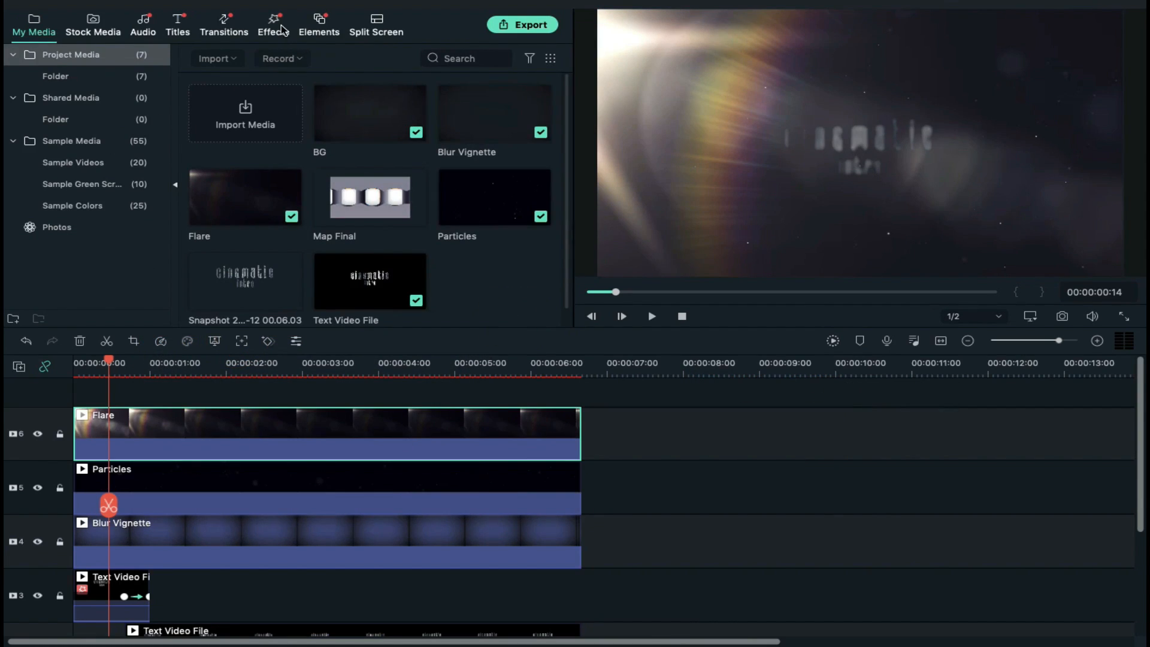
Search the effects for "21" and add Cinema 21:9 on a track above the Flare clip.
click(282, 29)
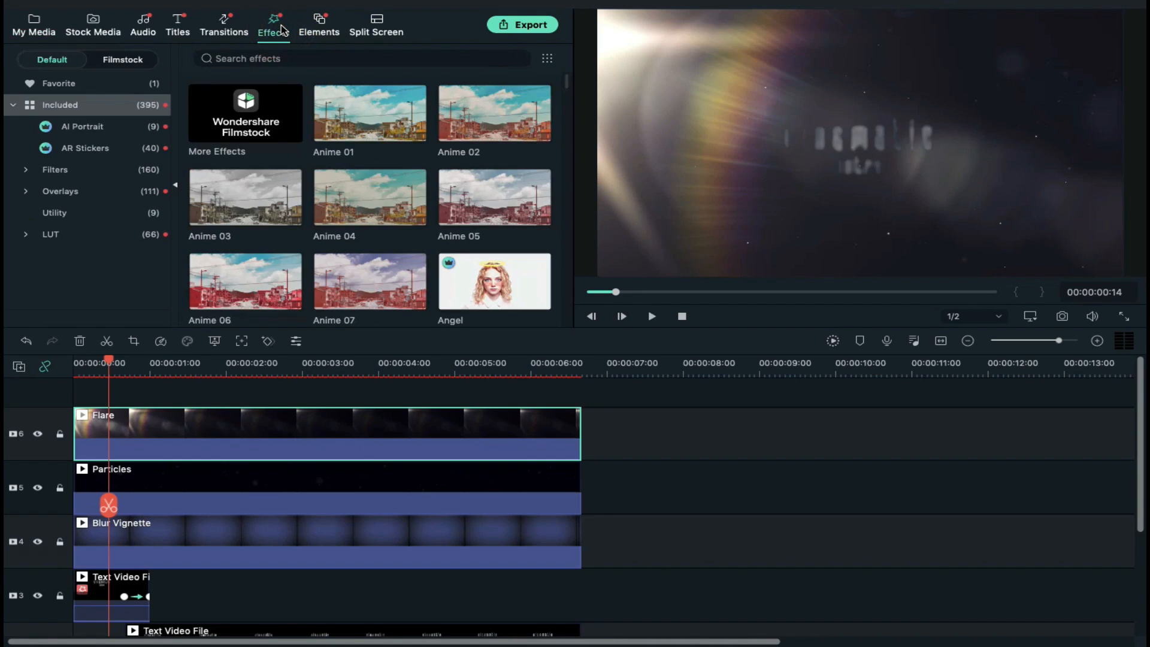
click(350, 58)
text(21)
key(Return)
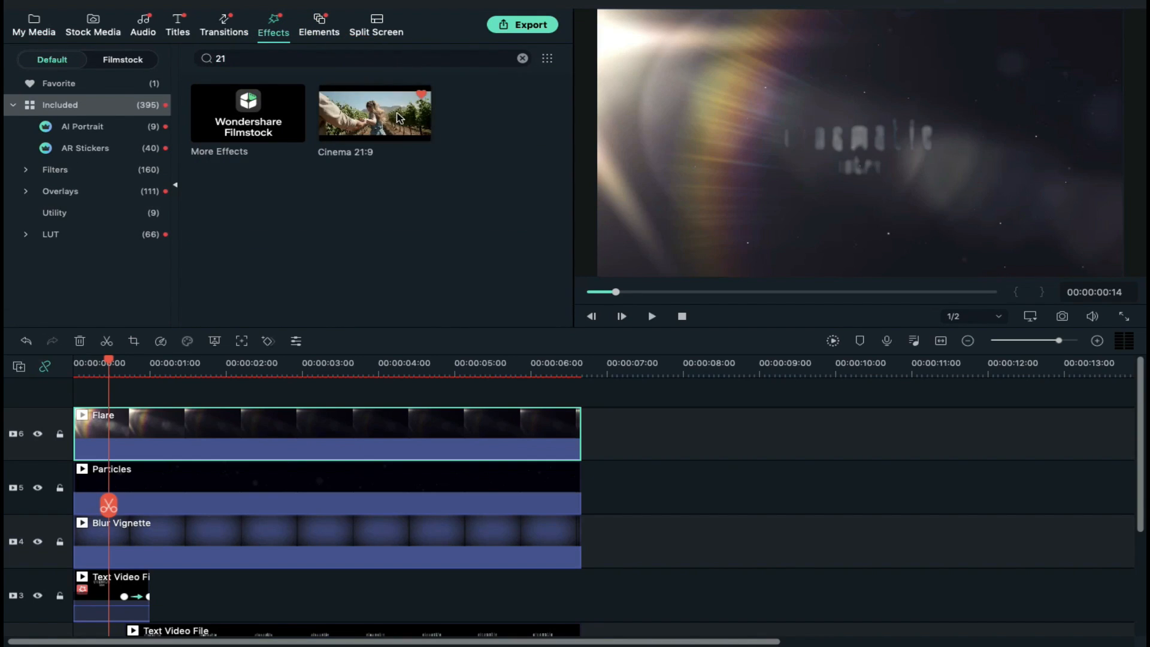
drag(374, 113, 581, 390)
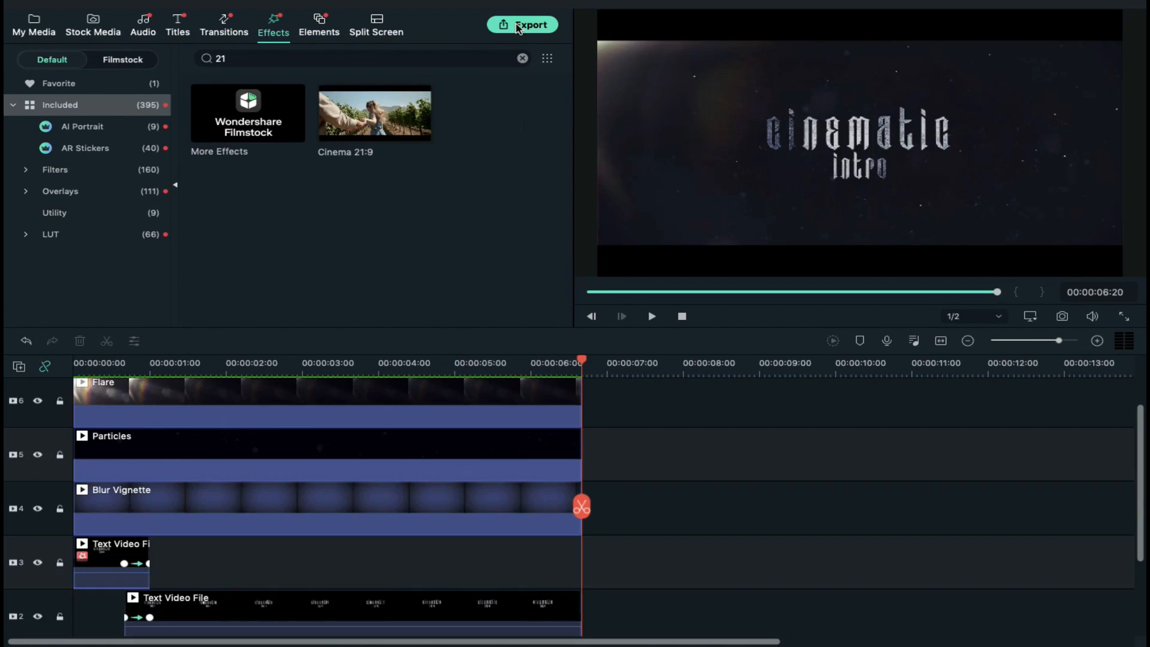
Export the project as an MP4 named "cinematic" to the Intro files folder at 1920 x 1080.
click(518, 27)
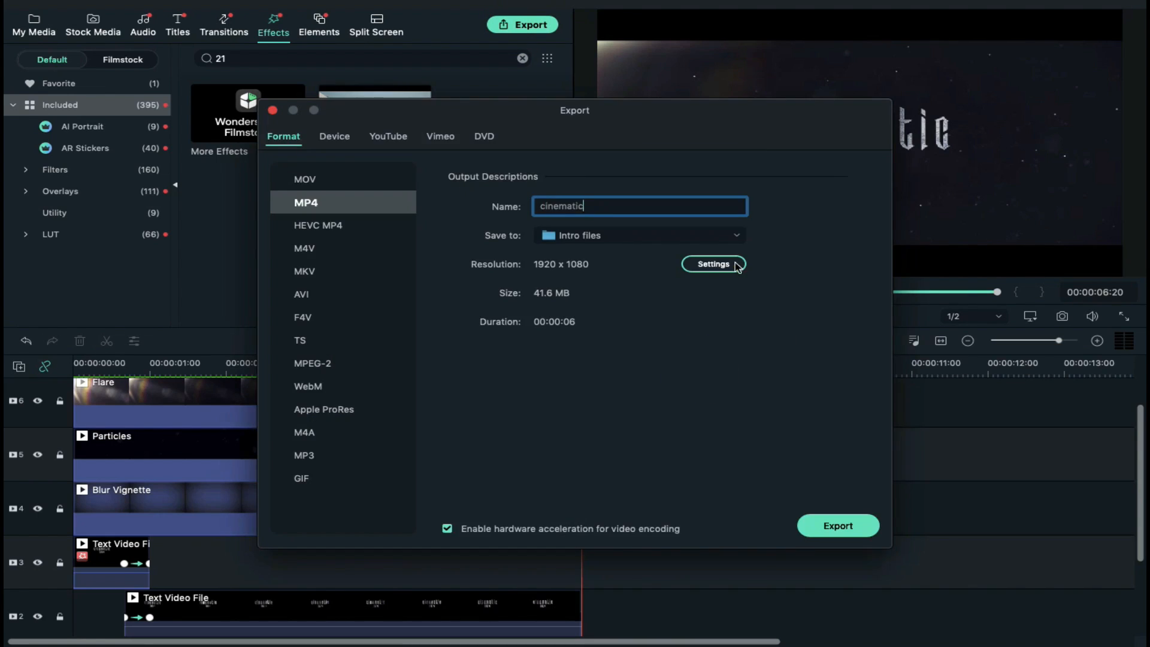
click(828, 523)
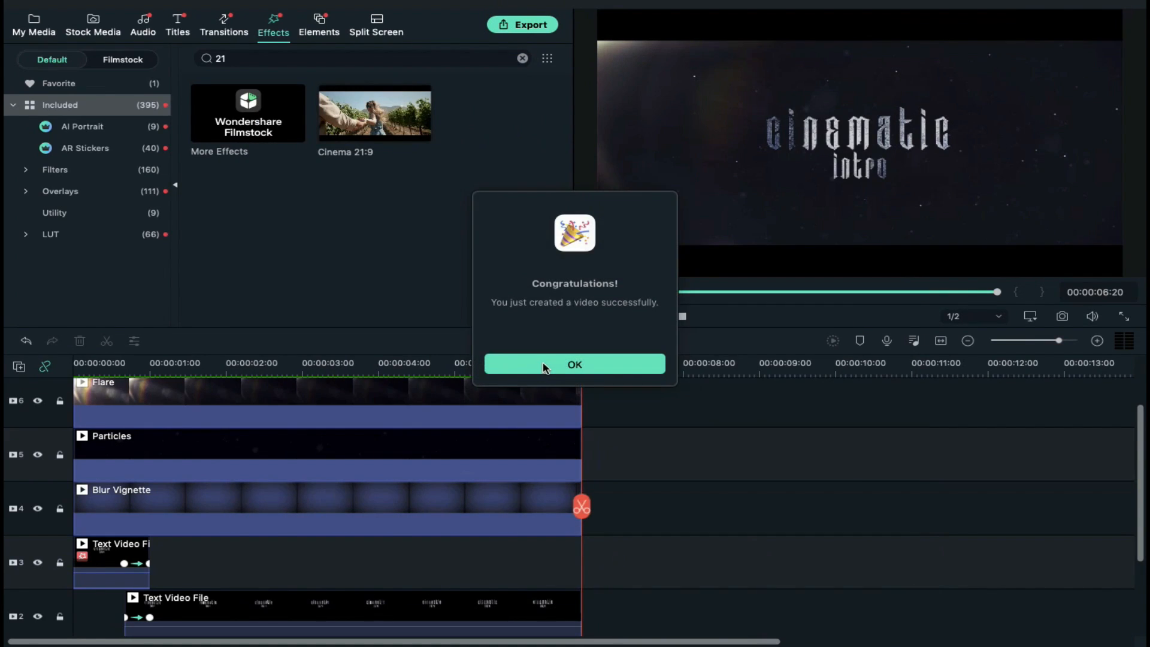
click(544, 364)
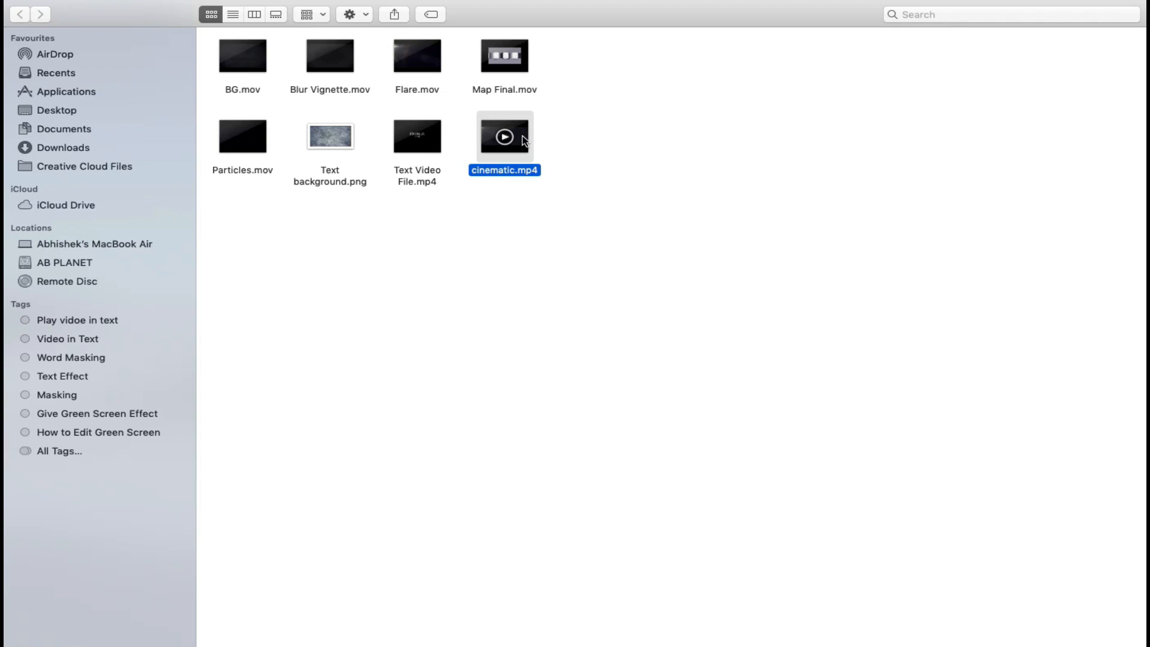
Open the exported cinematic.mp4 from Finder in QuickTime Player and play it in full screen.
double_click(523, 139)
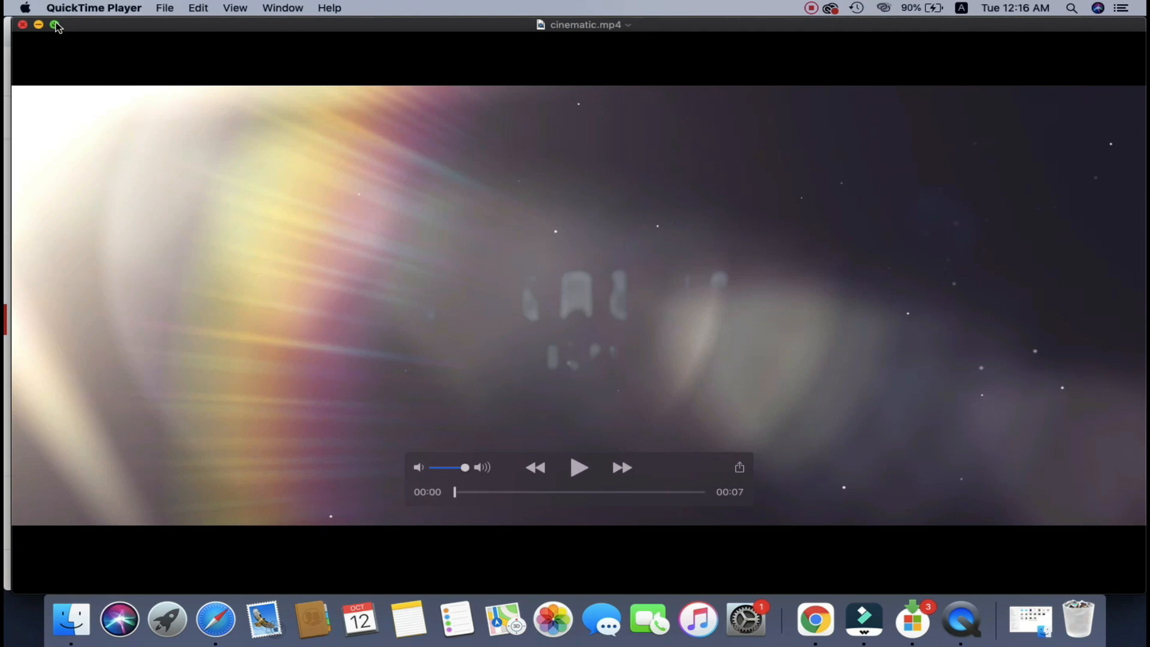
click(56, 25)
key(space)
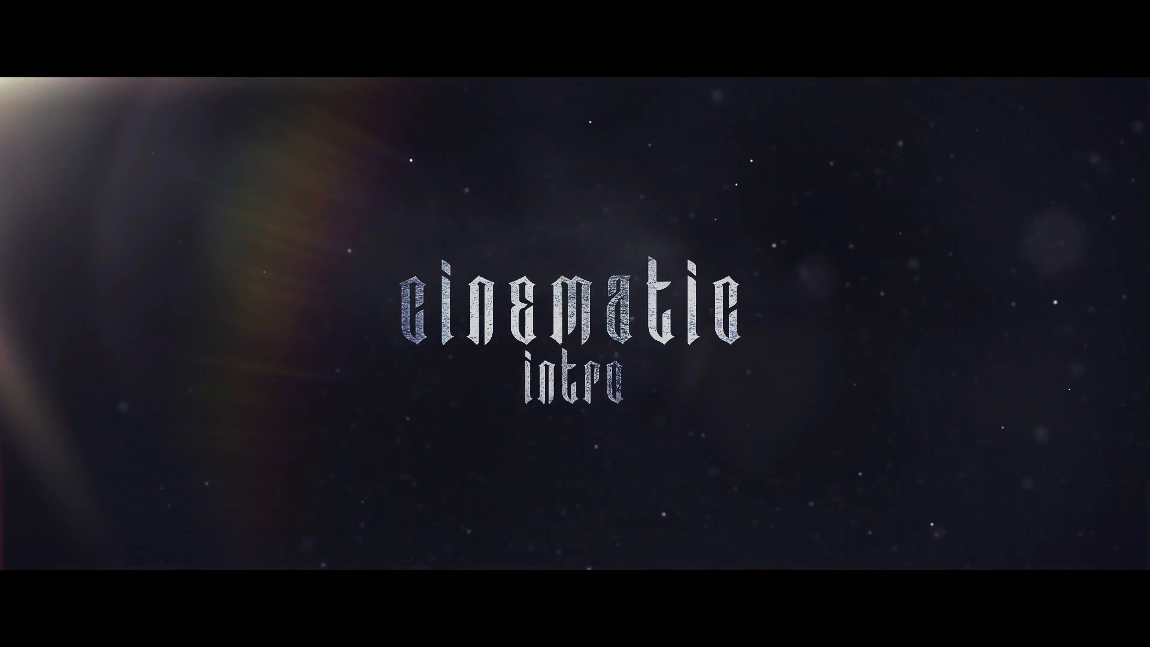